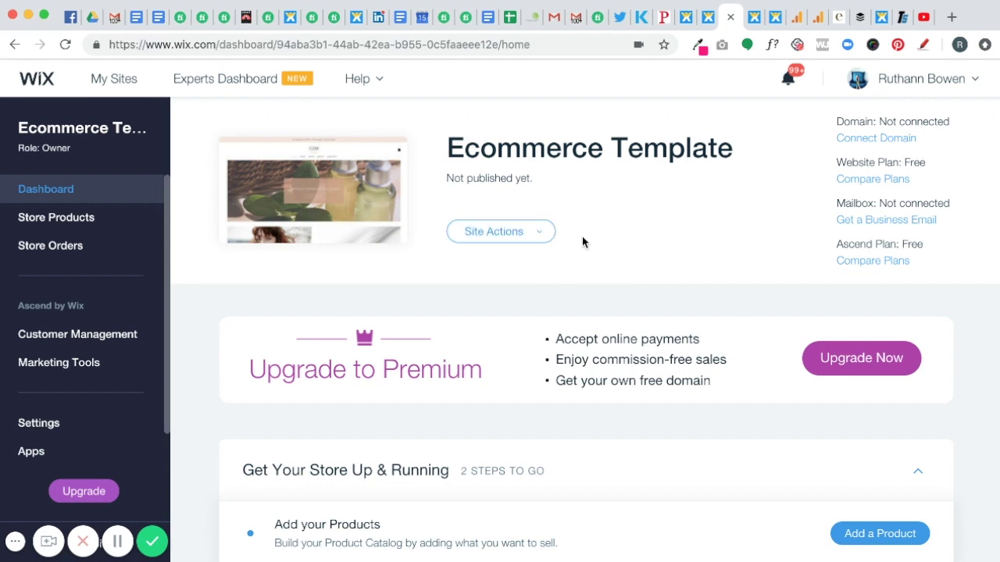
# Switch from the site dashboard to the open site editor and start editing the CLEAN title text
pyautogui.click(504, 232)
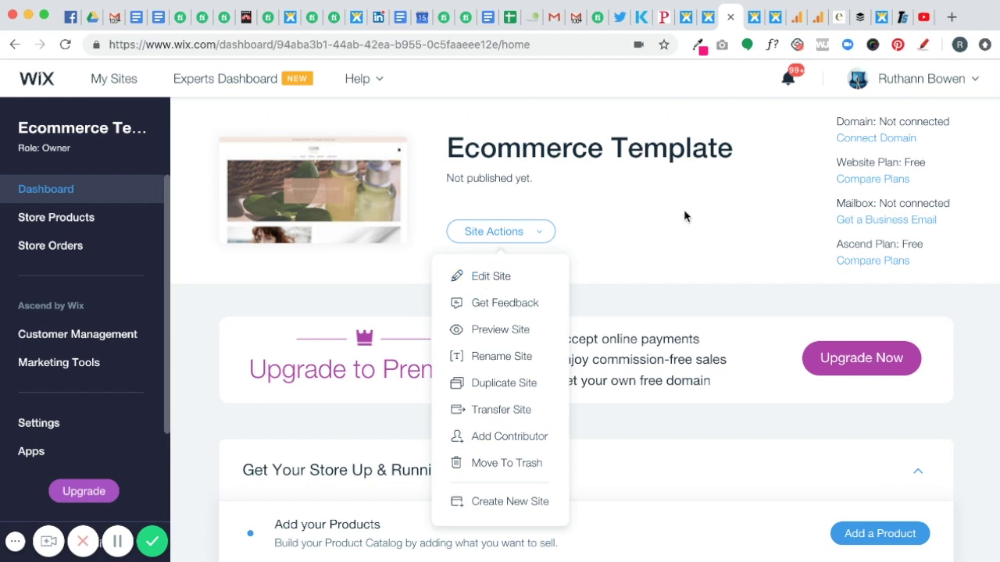
pyautogui.click(753, 18)
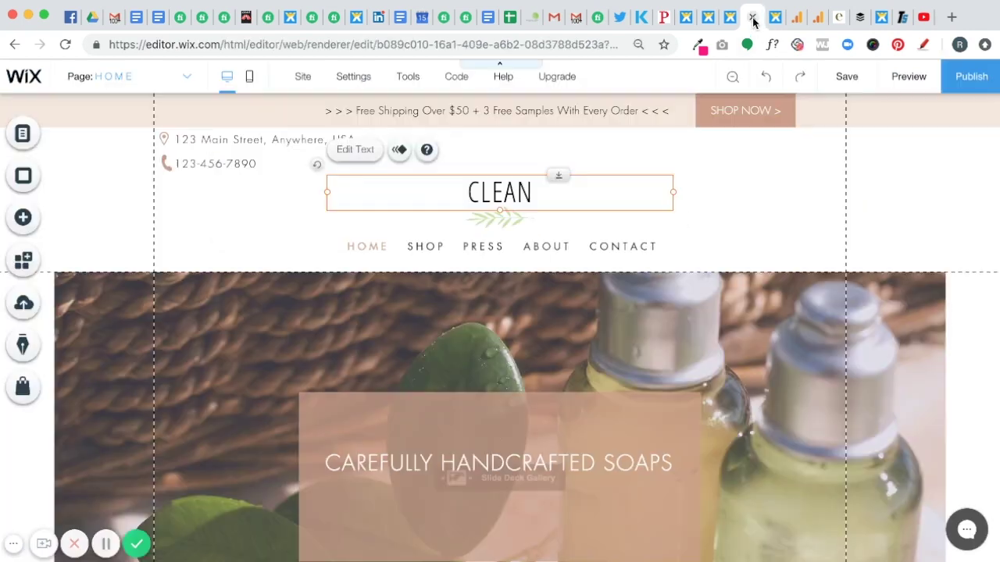
pyautogui.click(355, 151)
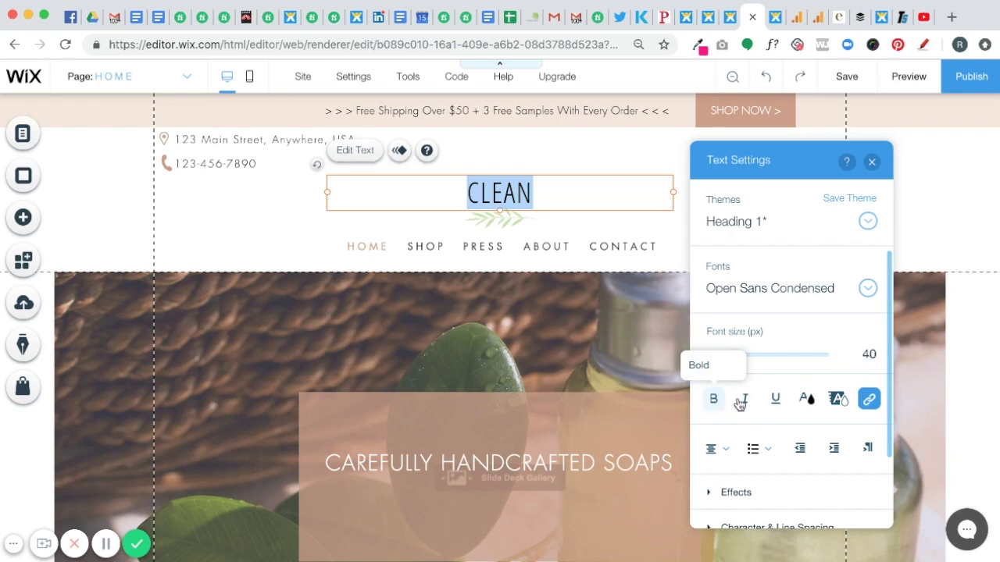
# Try out several preset site colour palettes from the CLEAN title's text colour picker
pyautogui.click(808, 403)
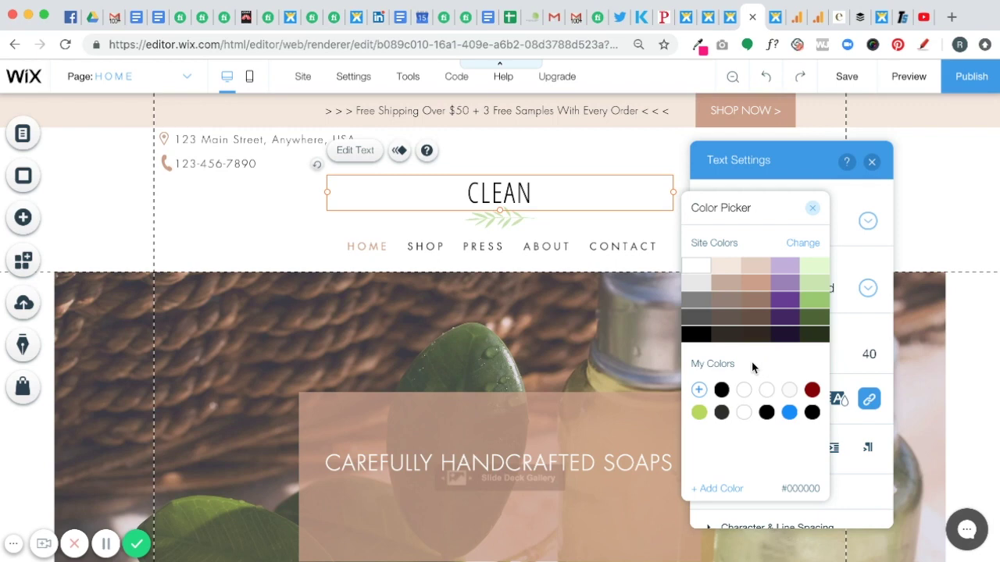
pyautogui.click(740, 416)
pyautogui.click(803, 244)
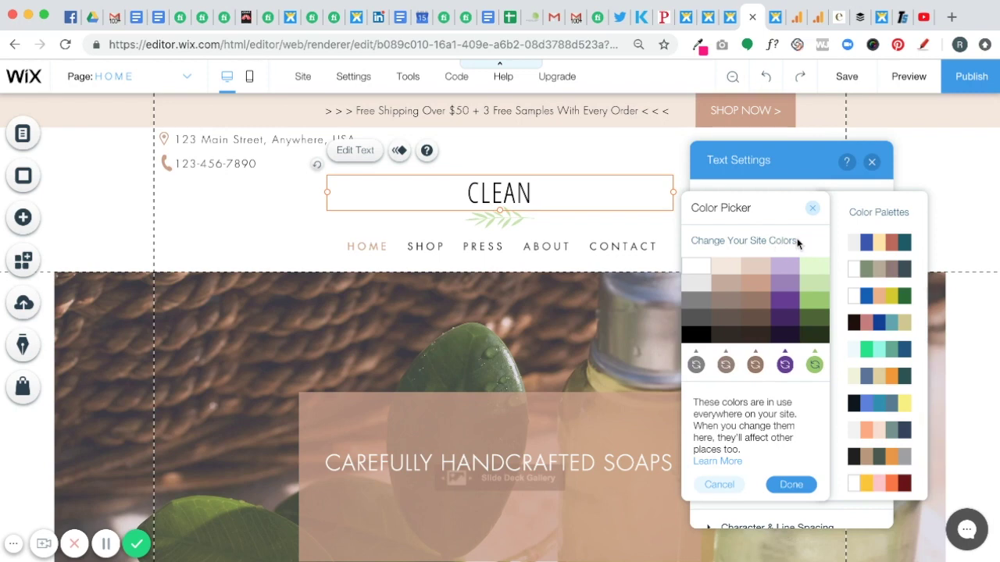
pyautogui.click(883, 269)
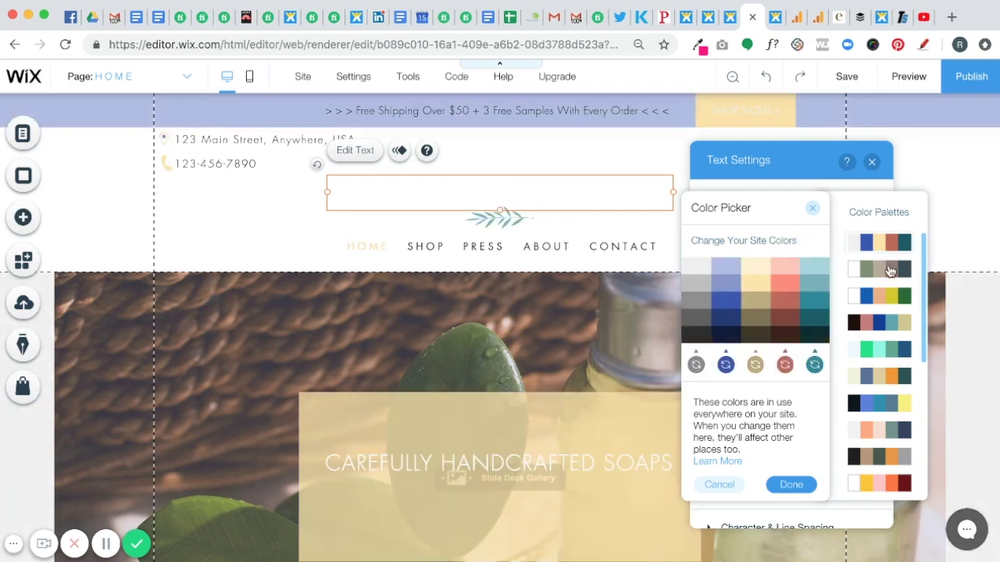
pyautogui.scroll(-2, 916, 332)
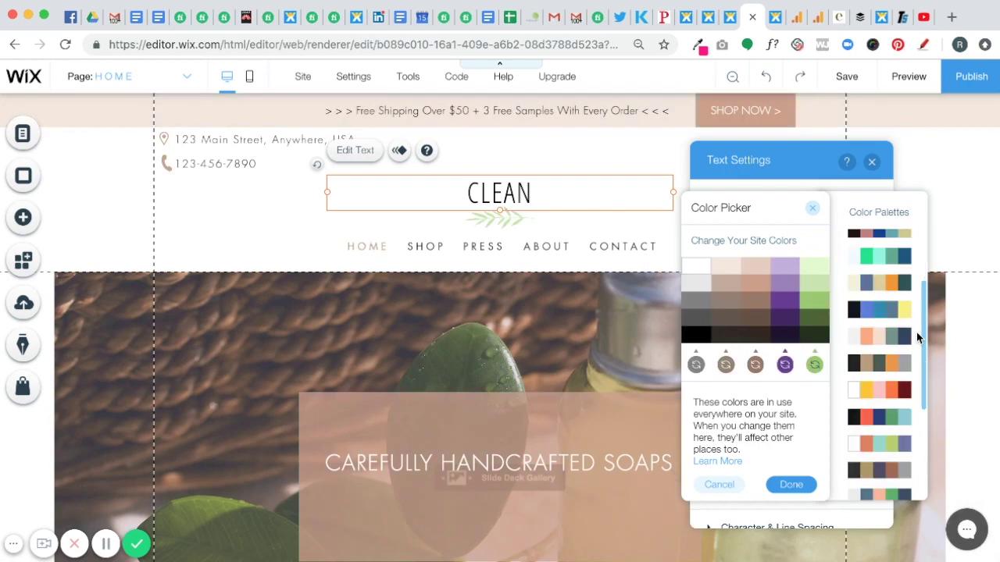
pyautogui.moveTo(923, 293); pyautogui.dragTo(924, 325)
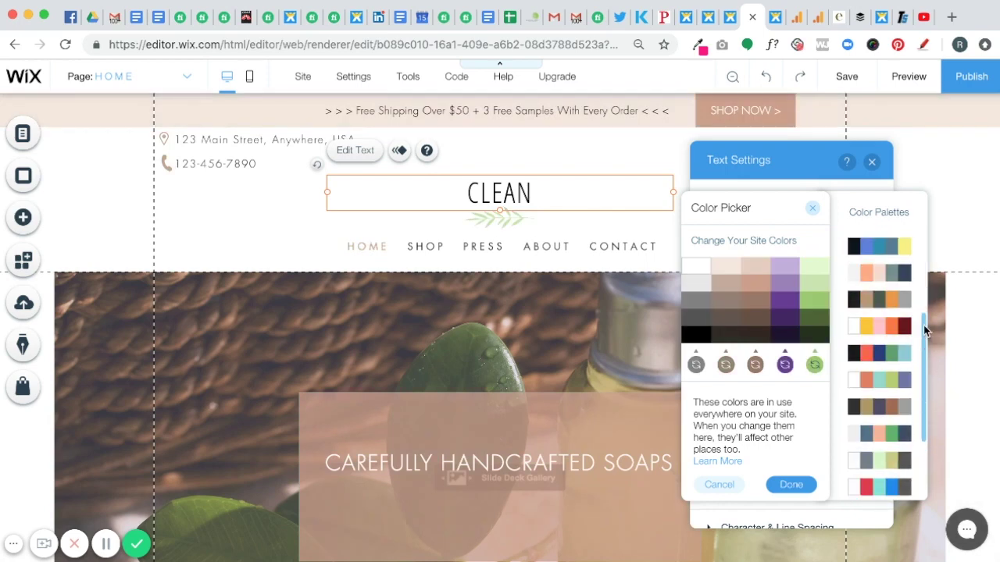
pyautogui.click(880, 383)
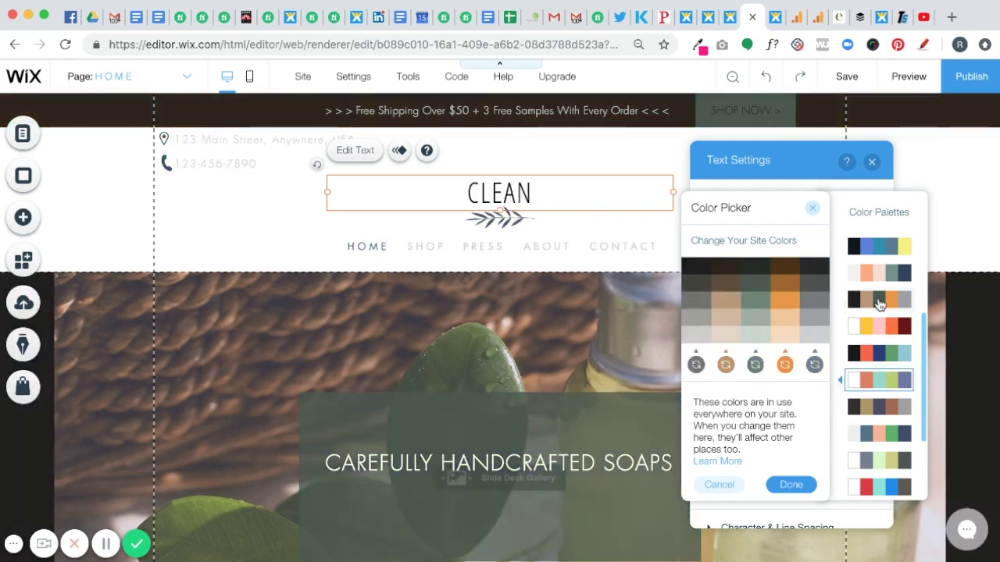
pyautogui.scroll(3, 881, 304)
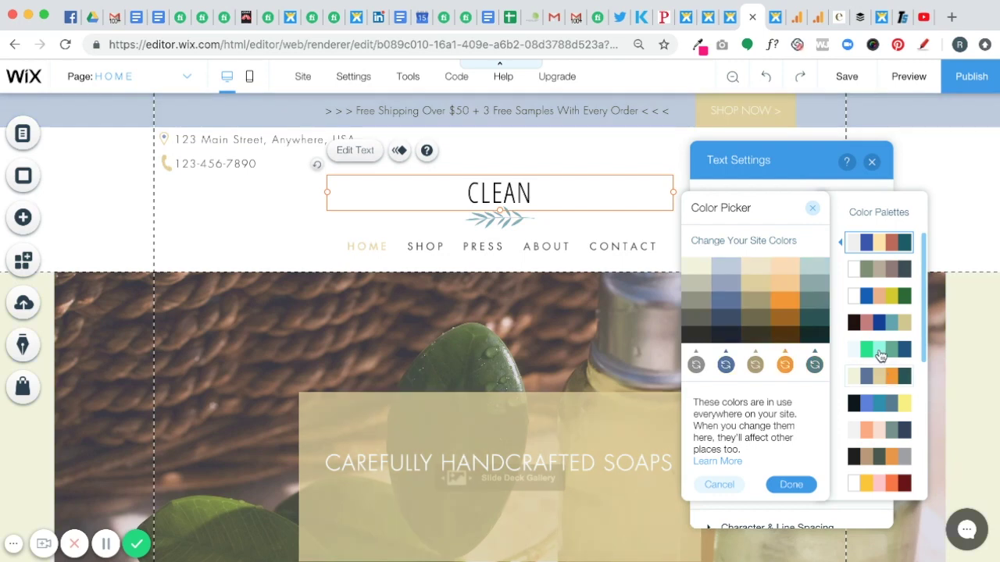
pyautogui.click(880, 356)
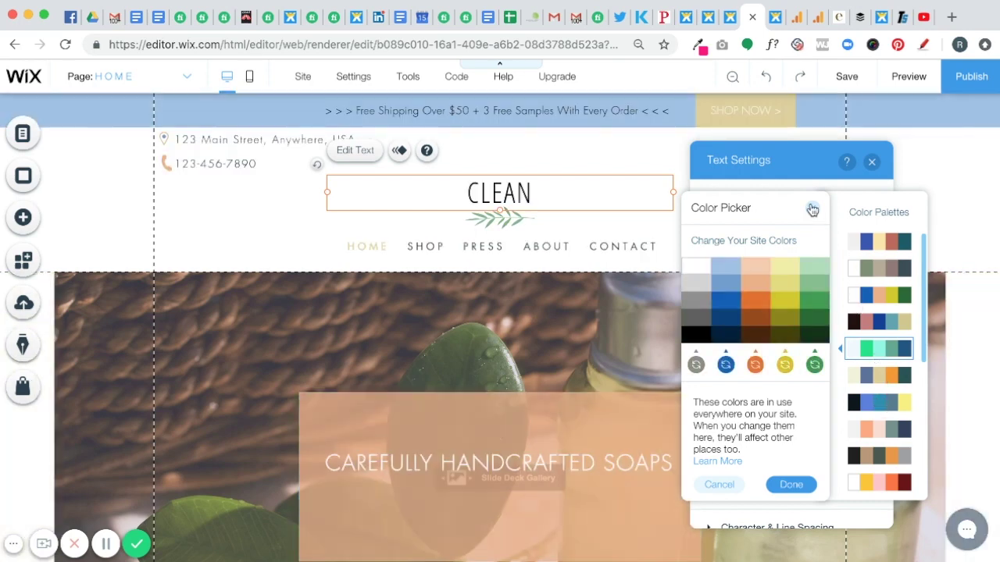
pyautogui.click(813, 209)
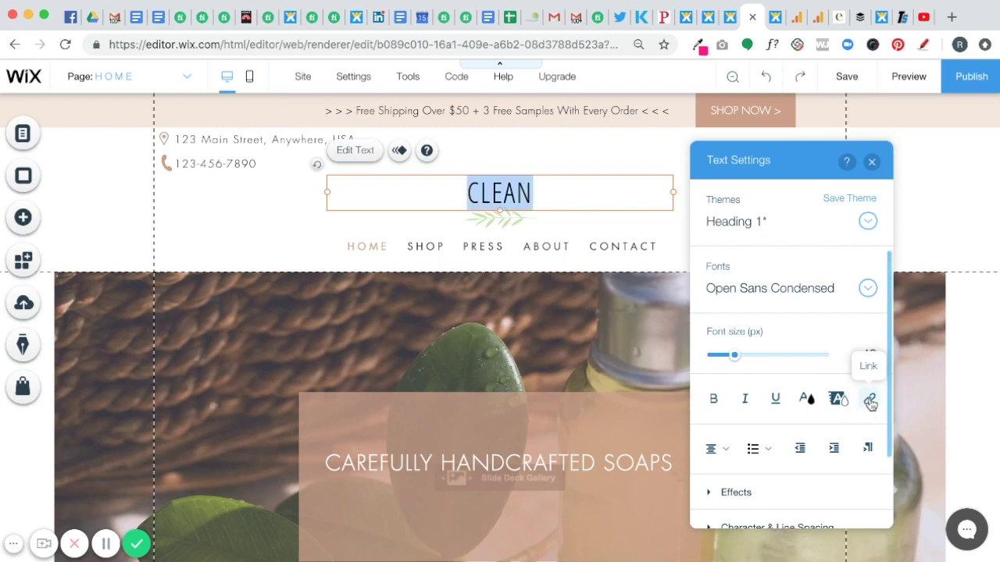
# Link the CLEAN title to the web address thebowenagency.com, opening in a new window
pyautogui.click(869, 399)
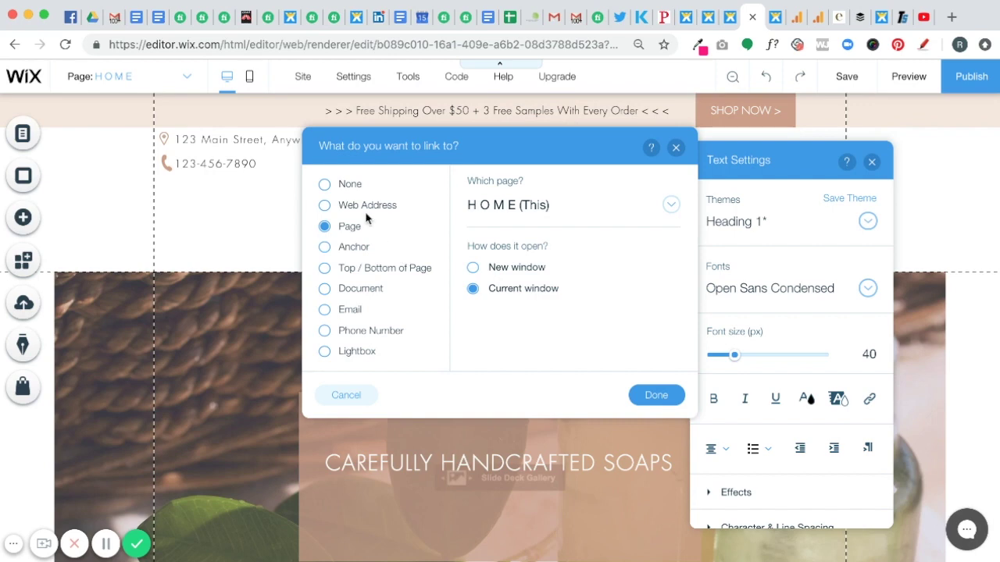
pyautogui.click(325, 206)
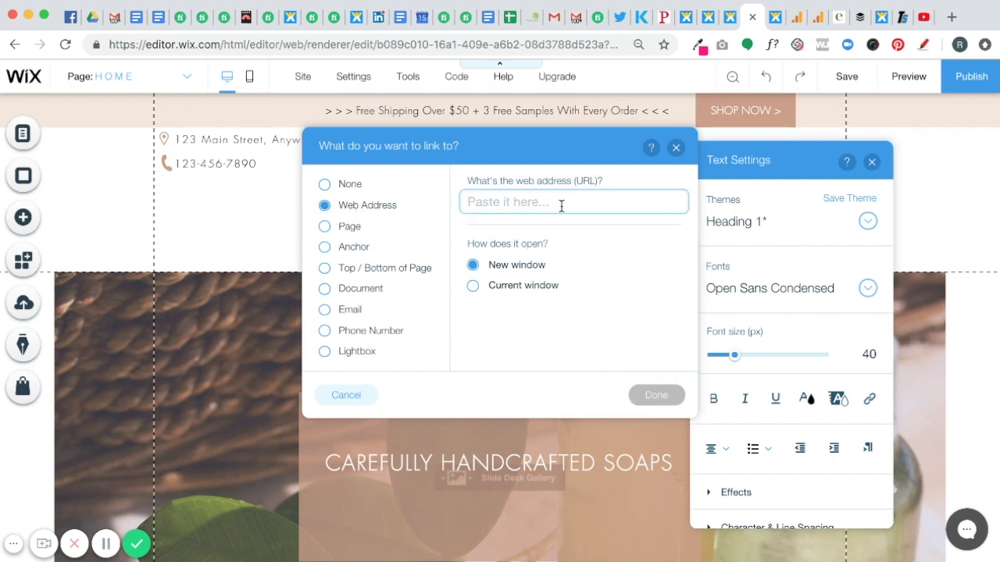
pyautogui.write('thebowen')
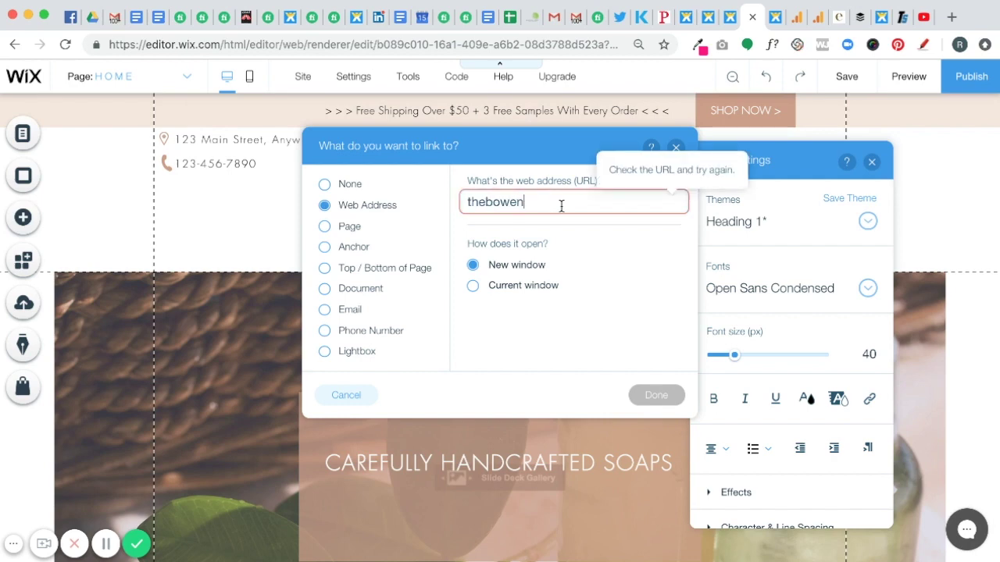
pyautogui.write('agency.com')
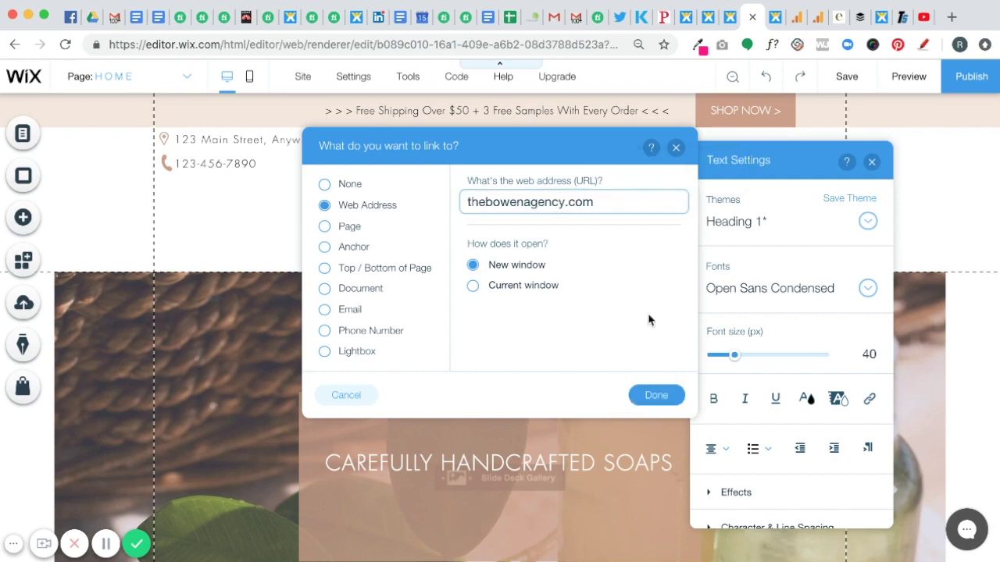
pyautogui.click(646, 397)
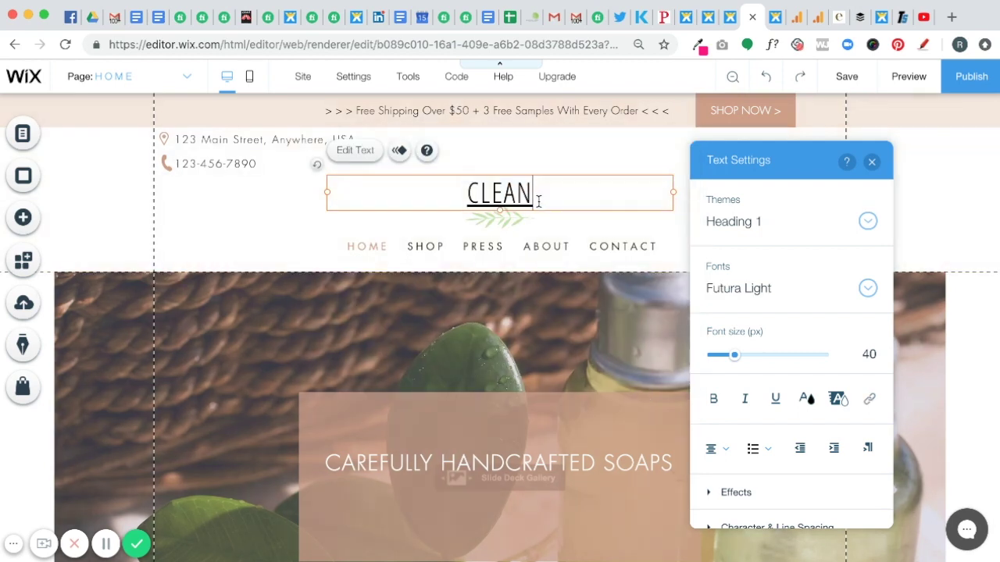
# Remove the underline from the linked CLEAN title and check the site in preview mode, returning to the editor
pyautogui.moveTo(539, 200); pyautogui.dragTo(464, 196)
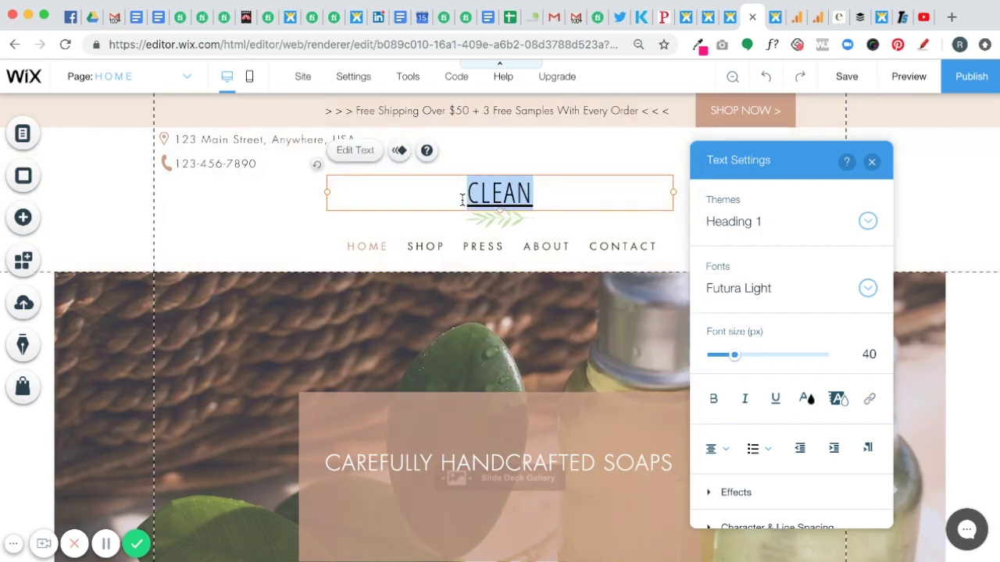
pyautogui.click(776, 403)
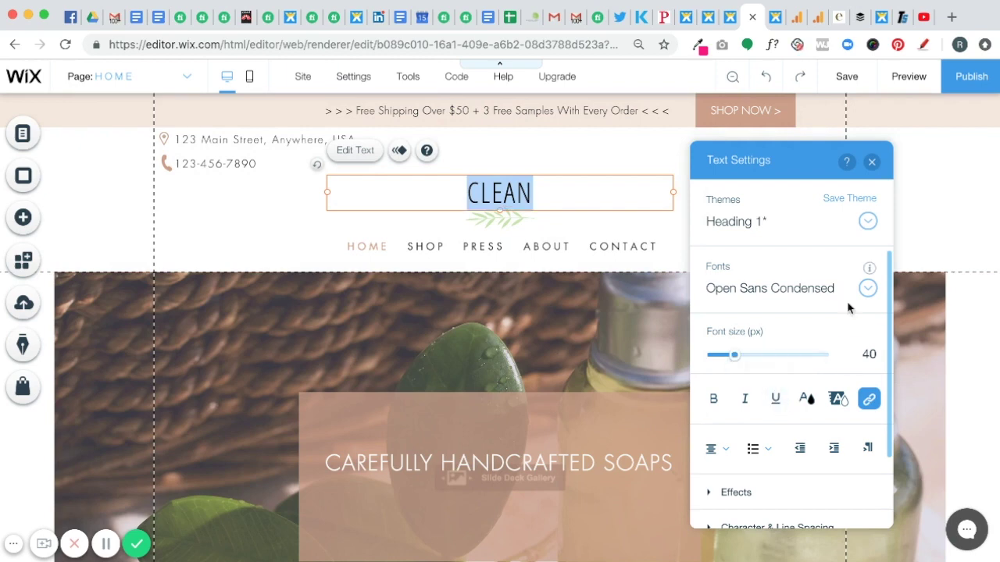
pyautogui.click(871, 162)
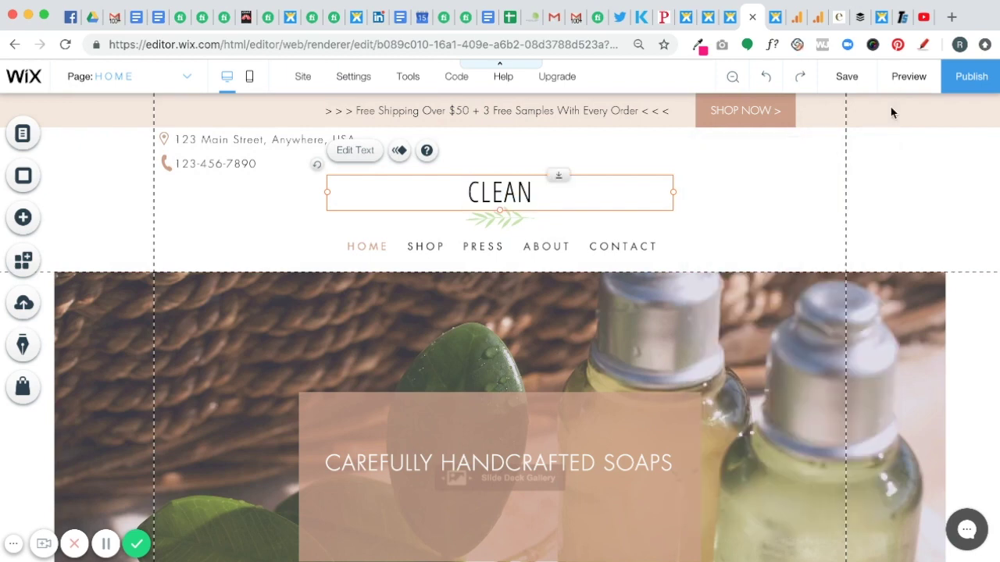
pyautogui.click(907, 78)
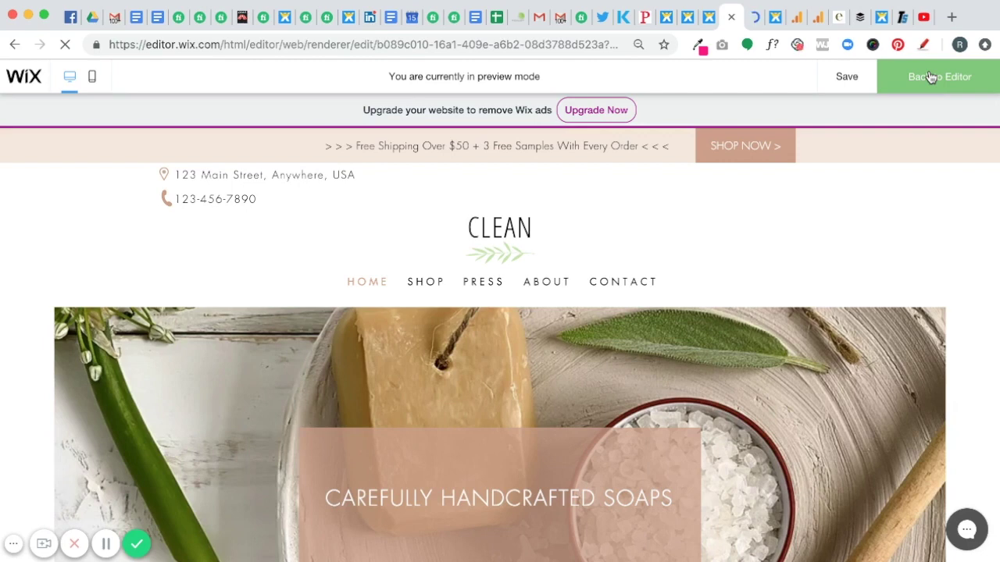
pyautogui.click(929, 76)
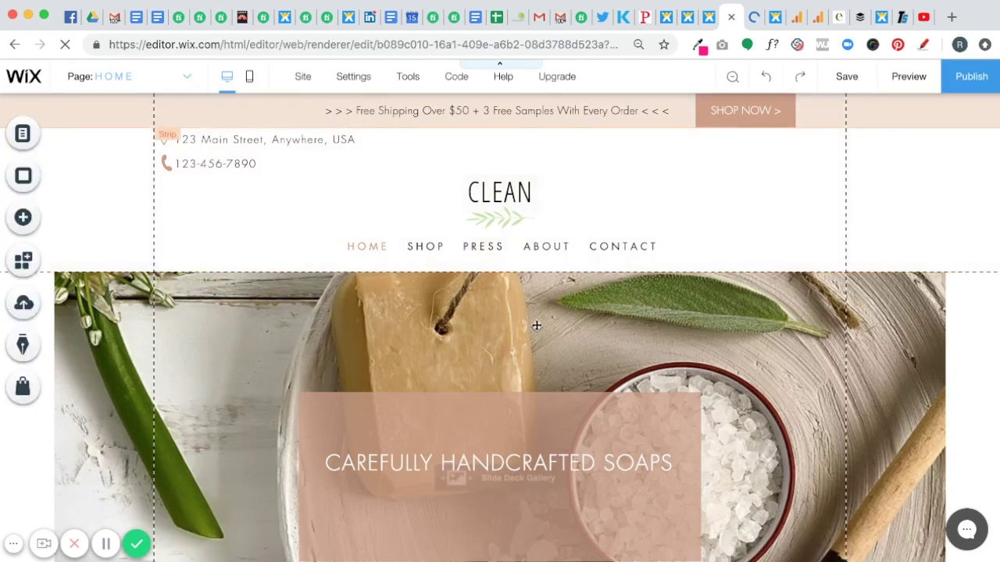
# Set the background of the Seasonal Essentials column to the light beige site colour #F5E7DF
pyautogui.scroll(-10, 536, 326)
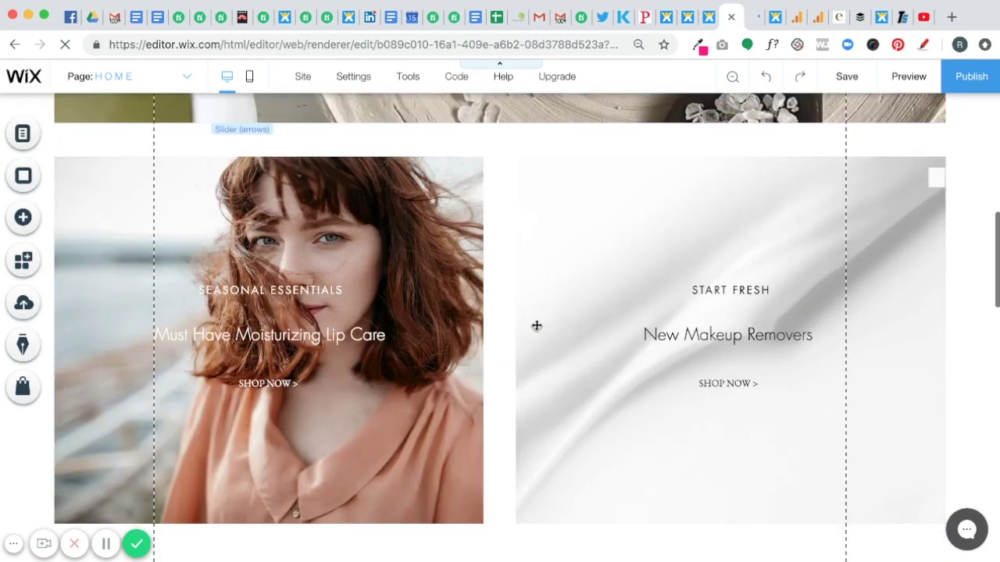
pyautogui.click(320, 214)
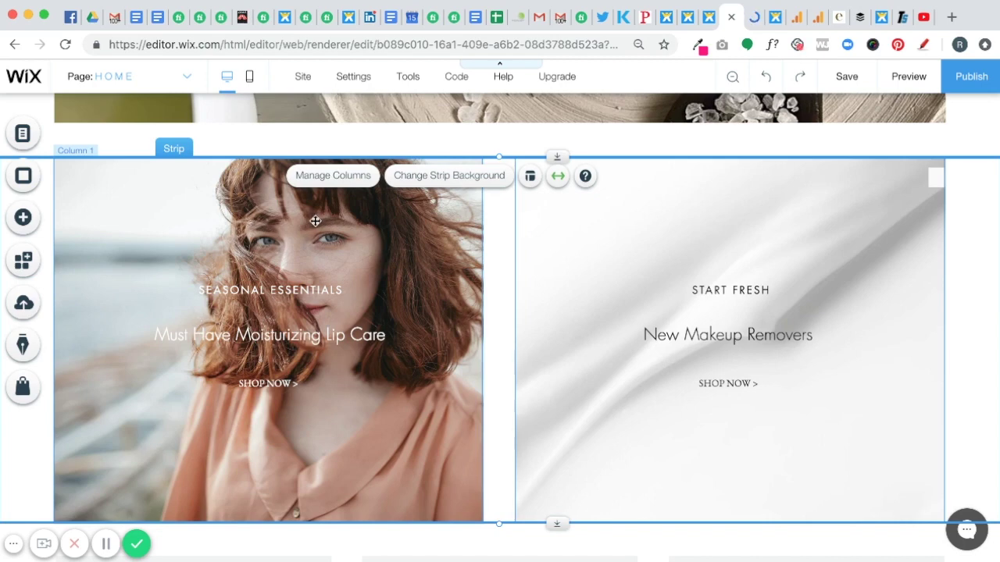
pyautogui.click(314, 221)
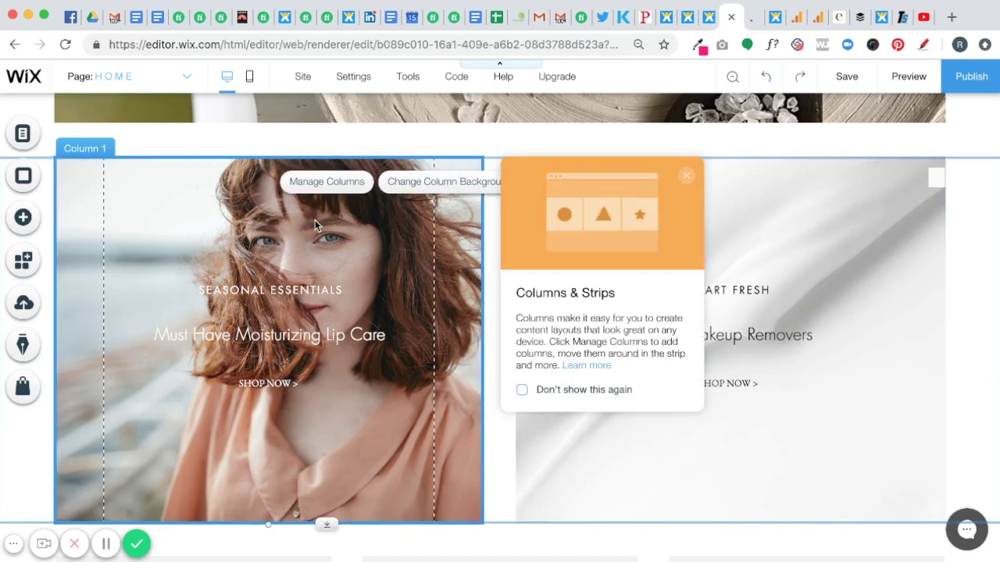
pyautogui.click(686, 180)
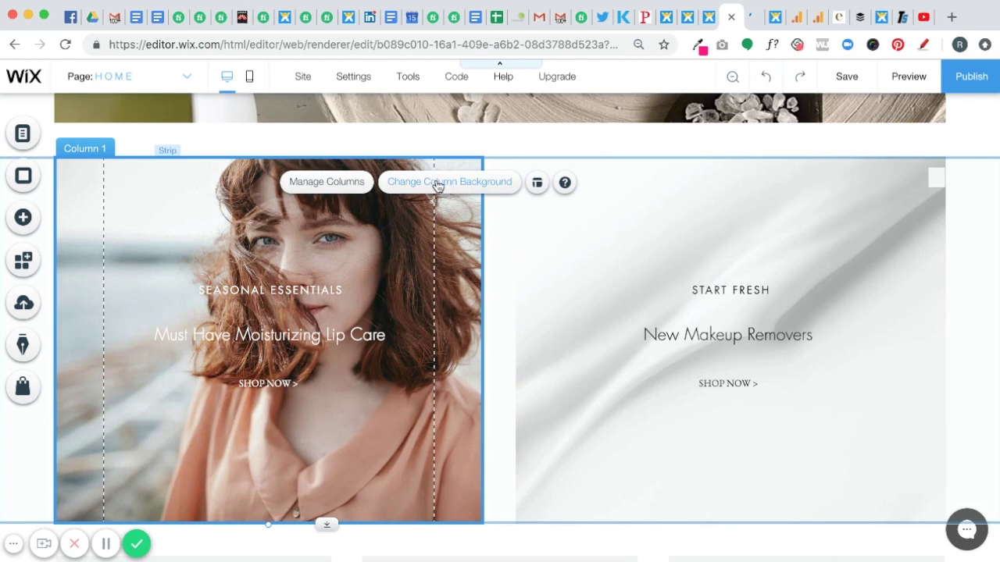
pyautogui.click(437, 182)
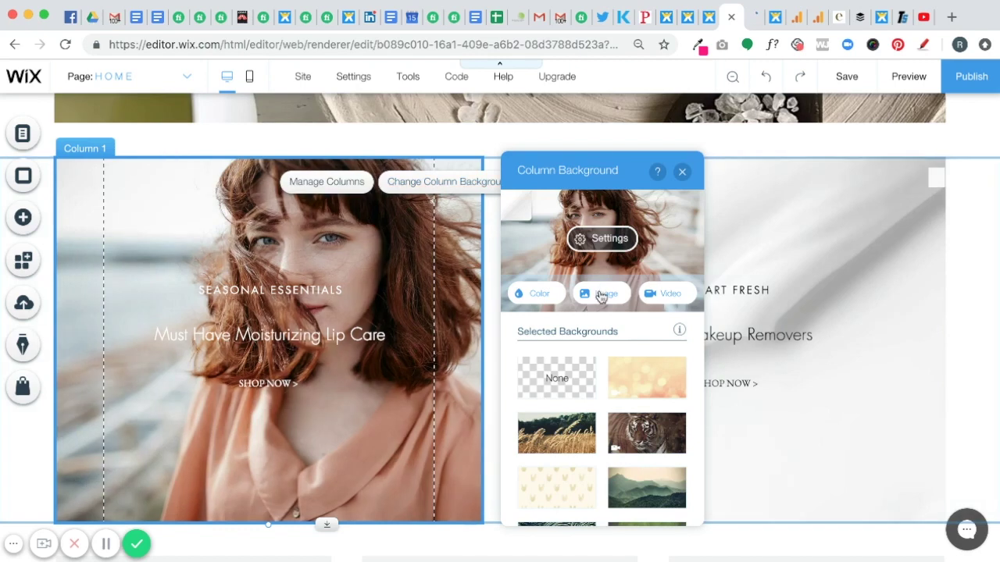
pyautogui.click(539, 295)
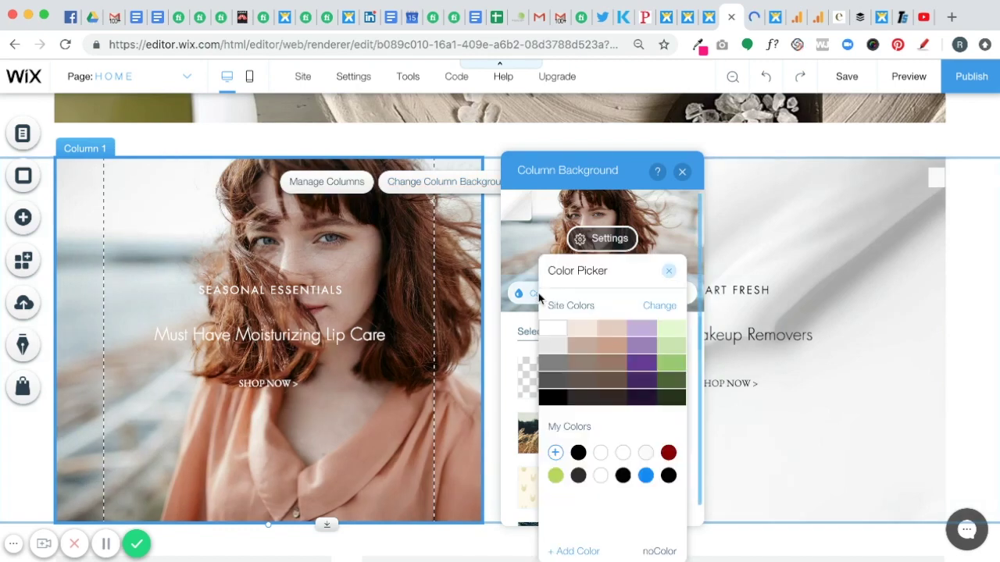
pyautogui.click(582, 334)
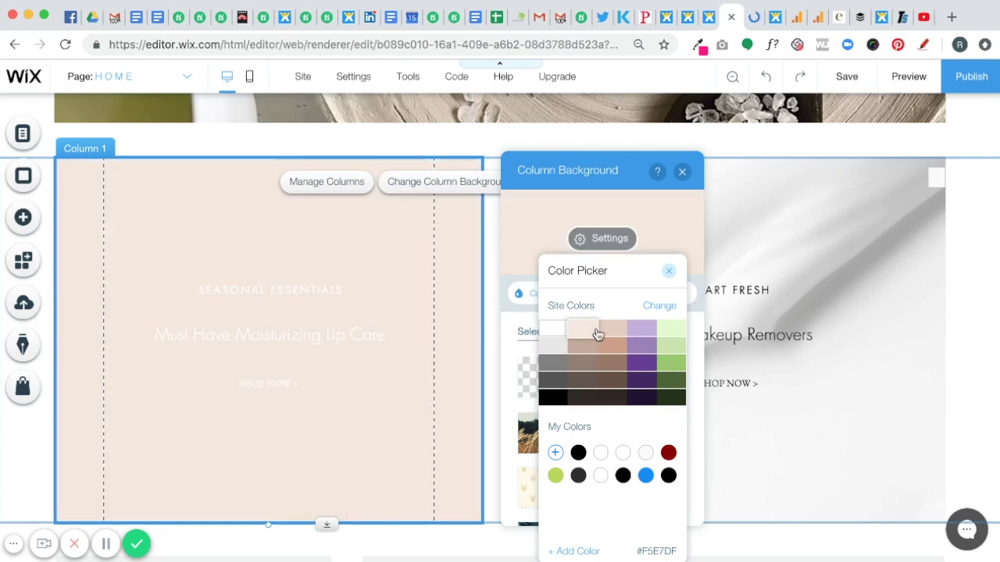
pyautogui.click(669, 274)
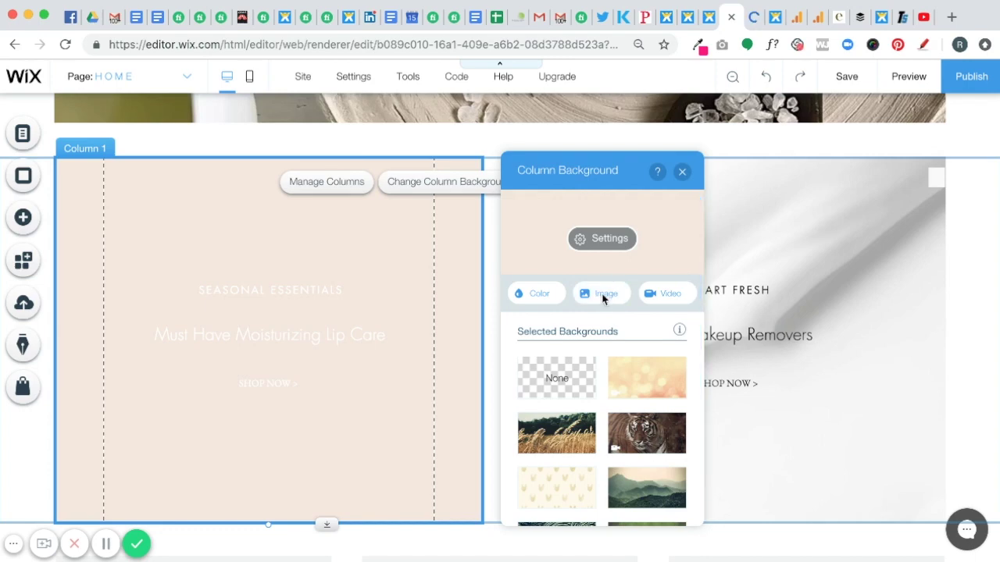
# Search the free Wix background images for "soap" to use behind the Seasonal Essentials column
pyautogui.click(603, 298)
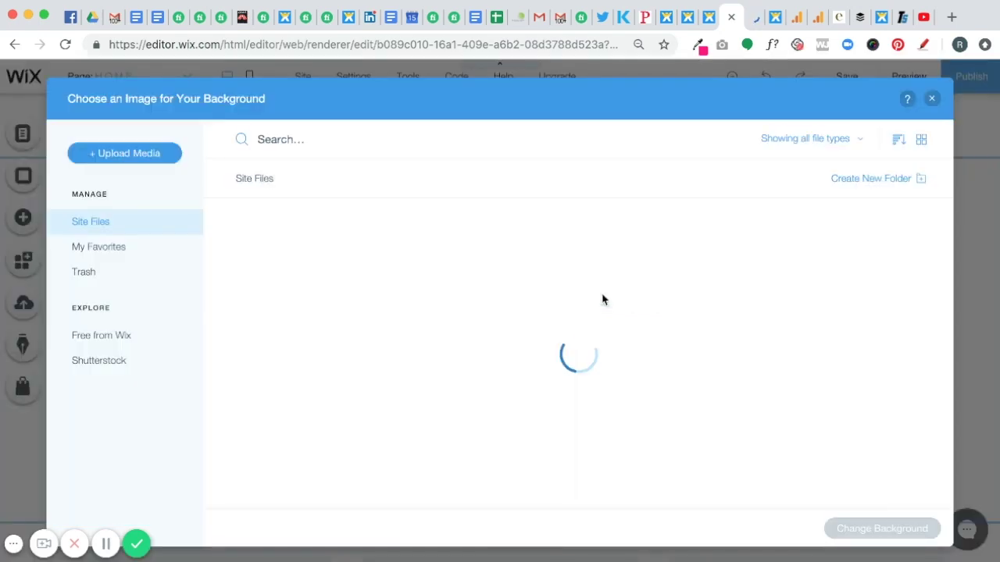
pyautogui.click(114, 339)
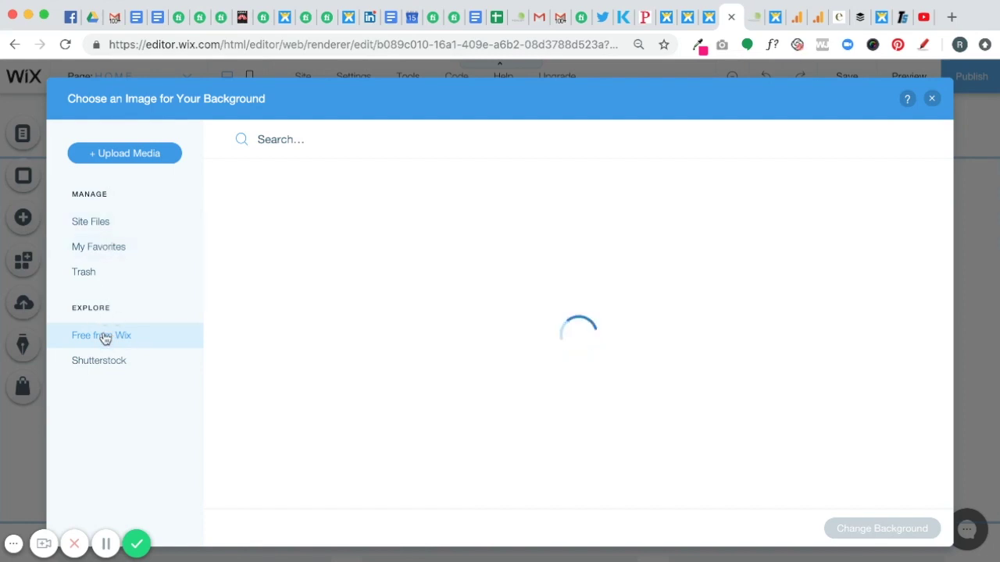
pyautogui.click(274, 139)
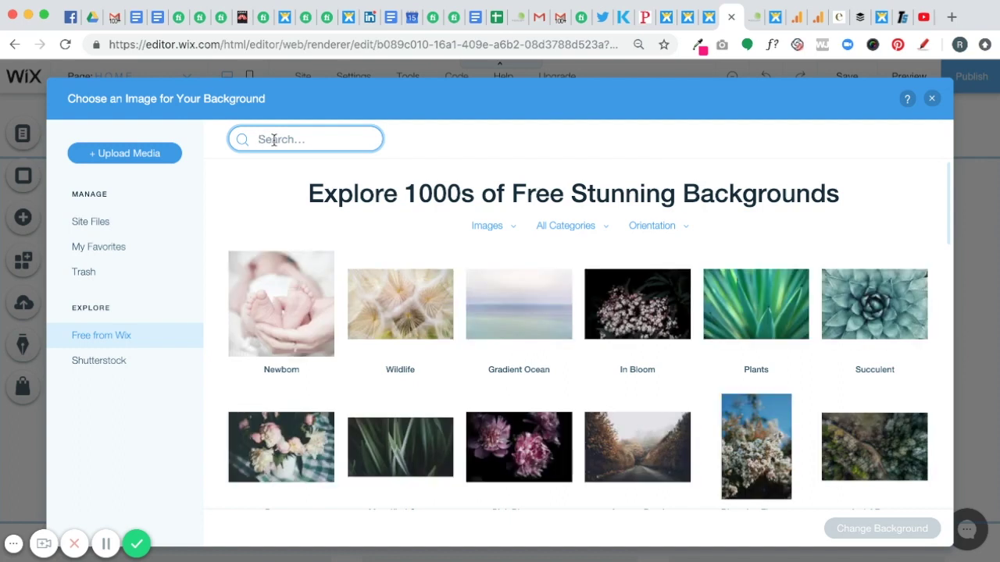
pyautogui.write('sd')
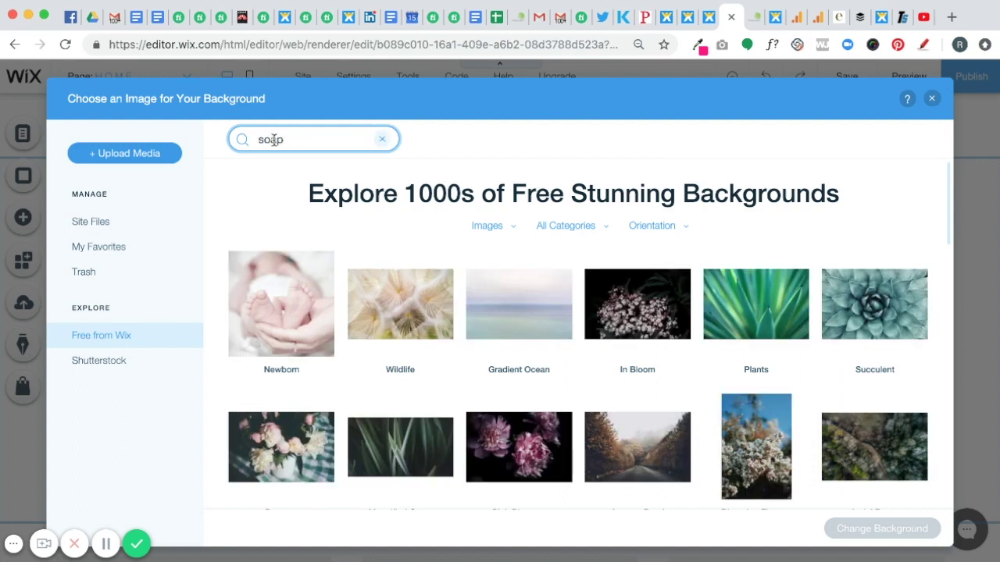
pyautogui.write('ap')
pyautogui.press('Return')
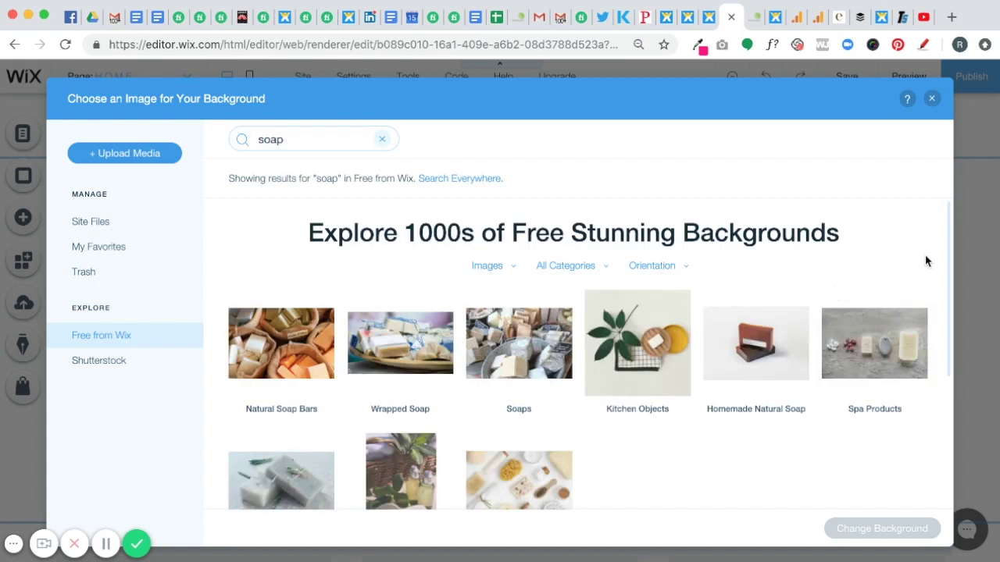
# Review the soap image results and apply the Kitchen Objects image as the column's background
pyautogui.scroll(-2, 931, 346)
pyautogui.scroll(-1, 930, 346)
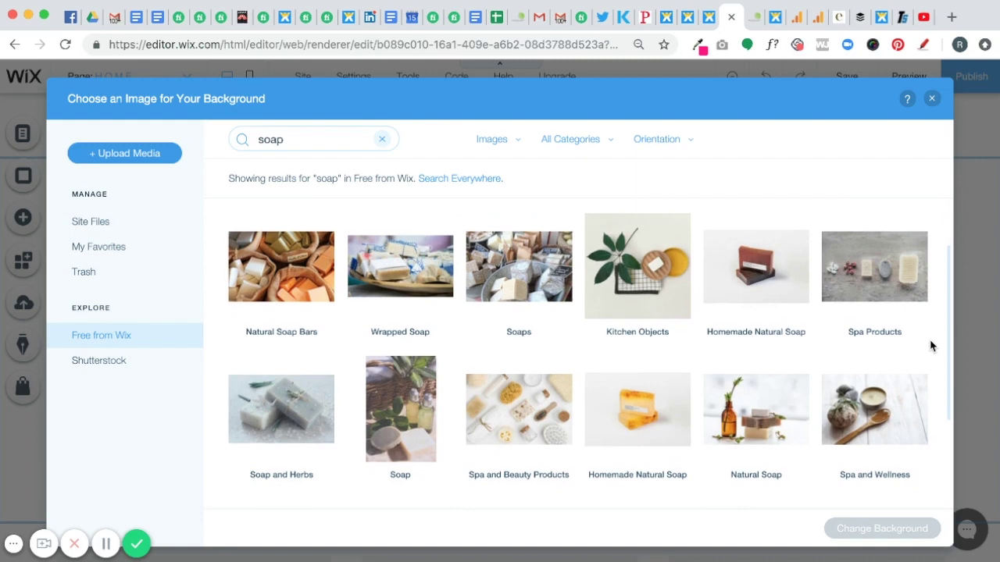
pyautogui.scroll(-3, 931, 346)
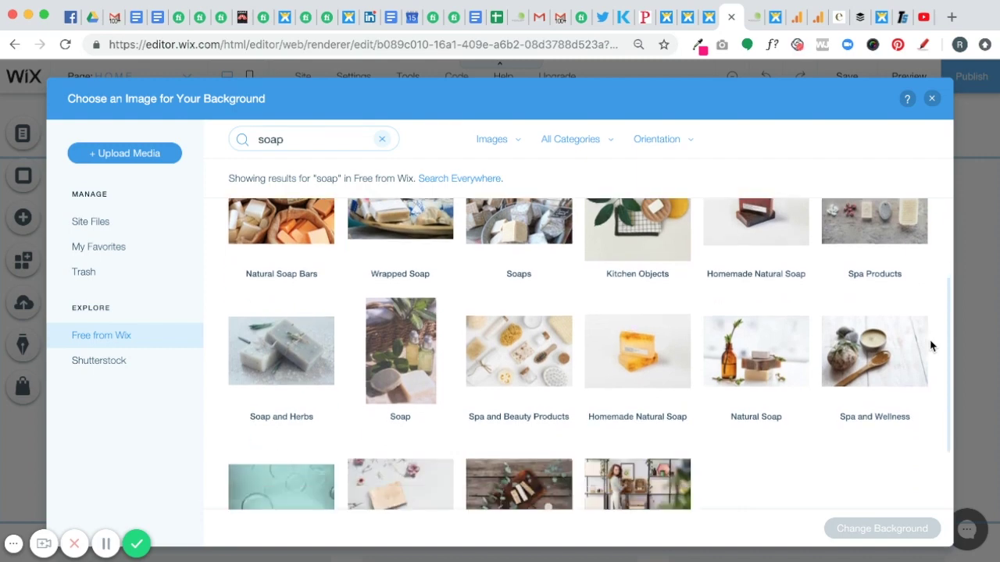
pyautogui.scroll(-2, 930, 346)
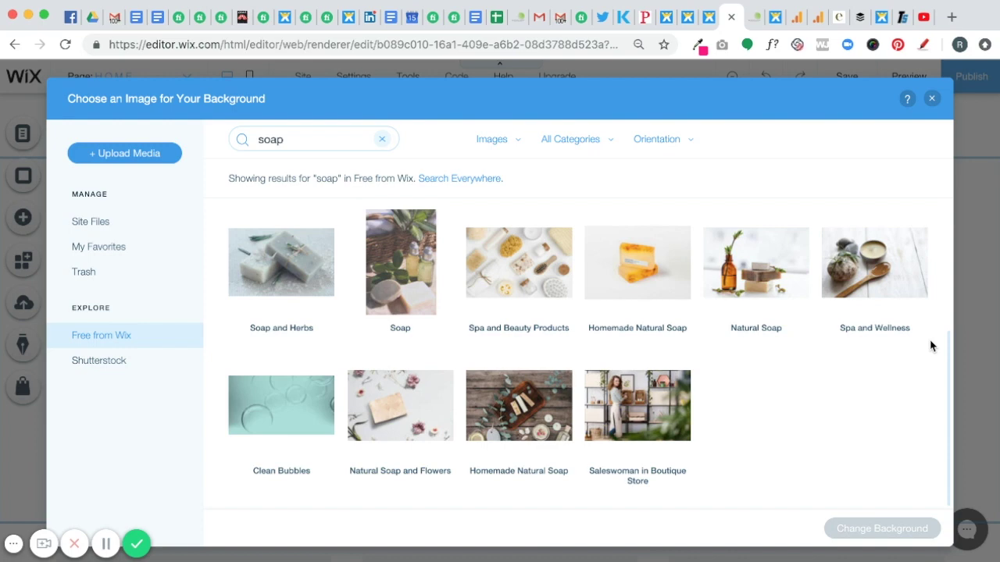
pyautogui.scroll(4, 930, 346)
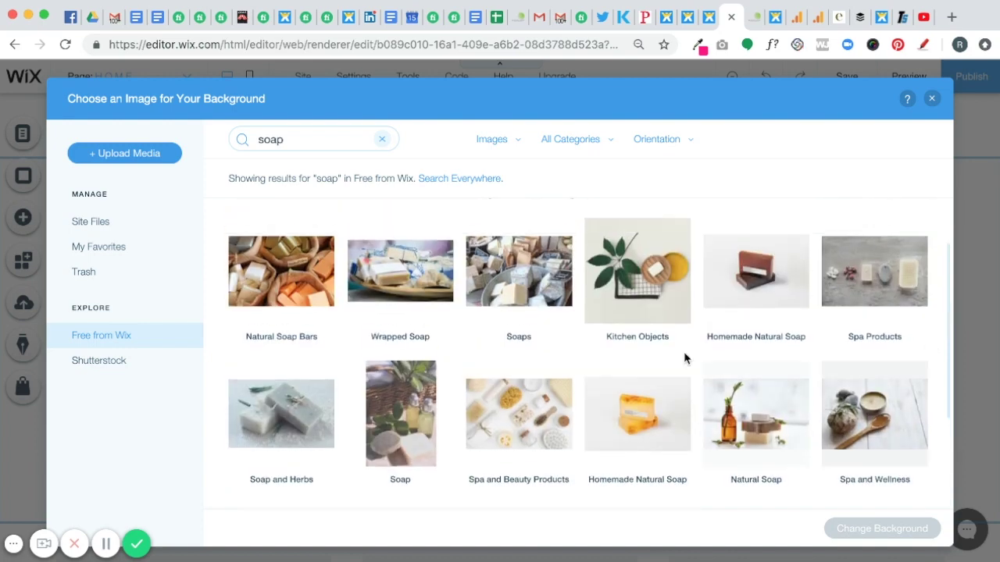
pyautogui.click(645, 270)
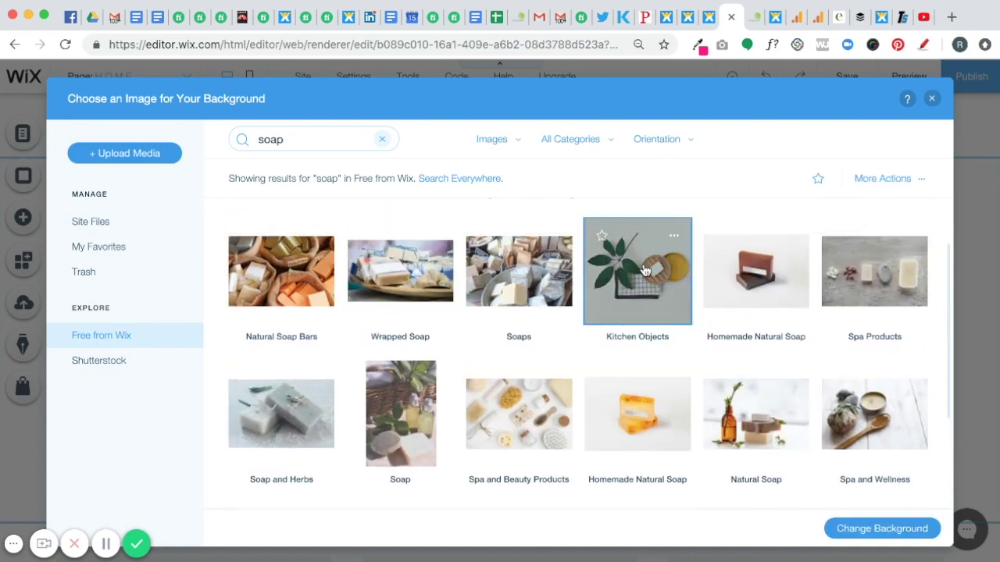
pyautogui.click(866, 532)
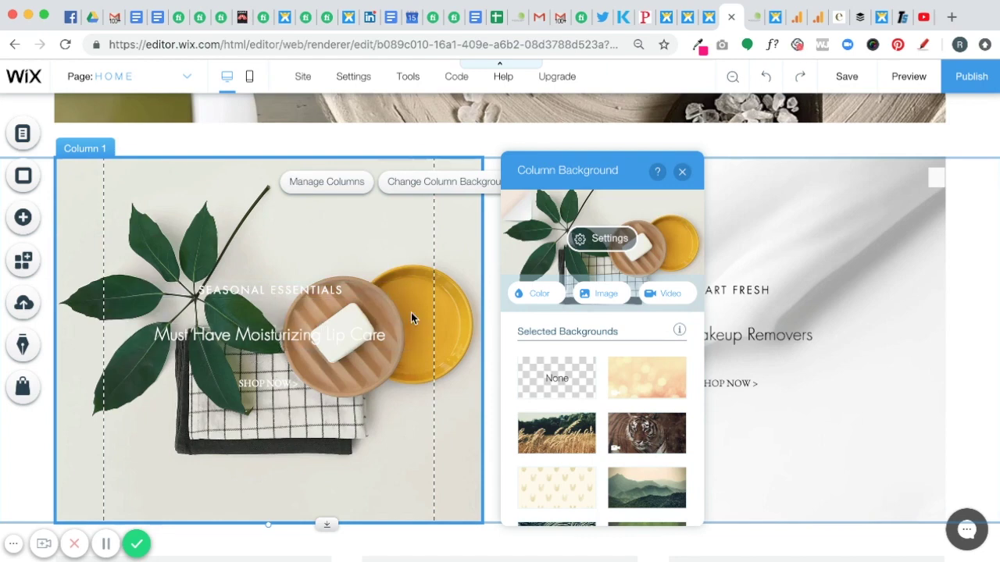
# Strongly reduce the opacity of the Seasonal Essentials column's background image and close its image settings
pyautogui.click(608, 242)
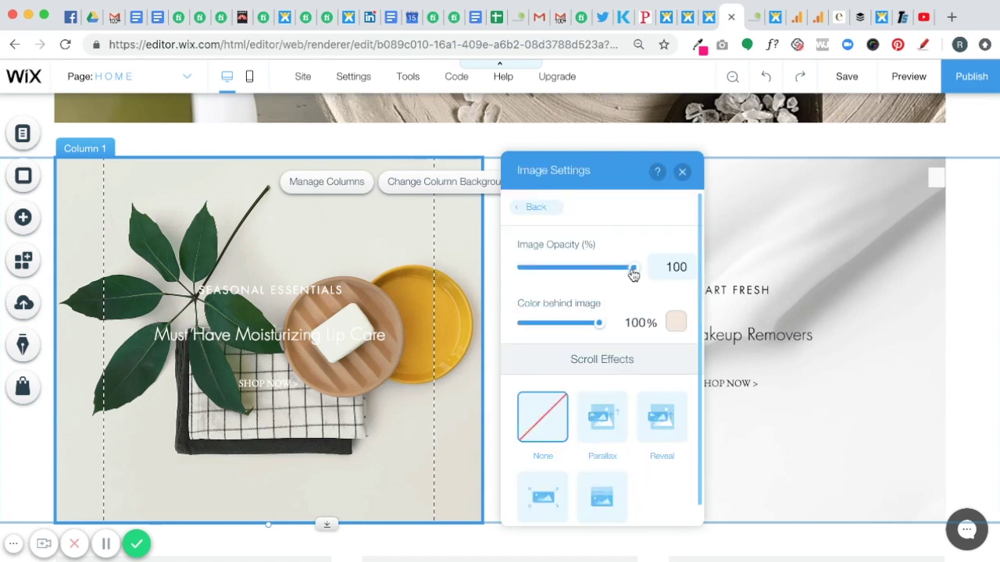
pyautogui.moveTo(631, 273); pyautogui.dragTo(548, 274)
pyautogui.click(682, 171)
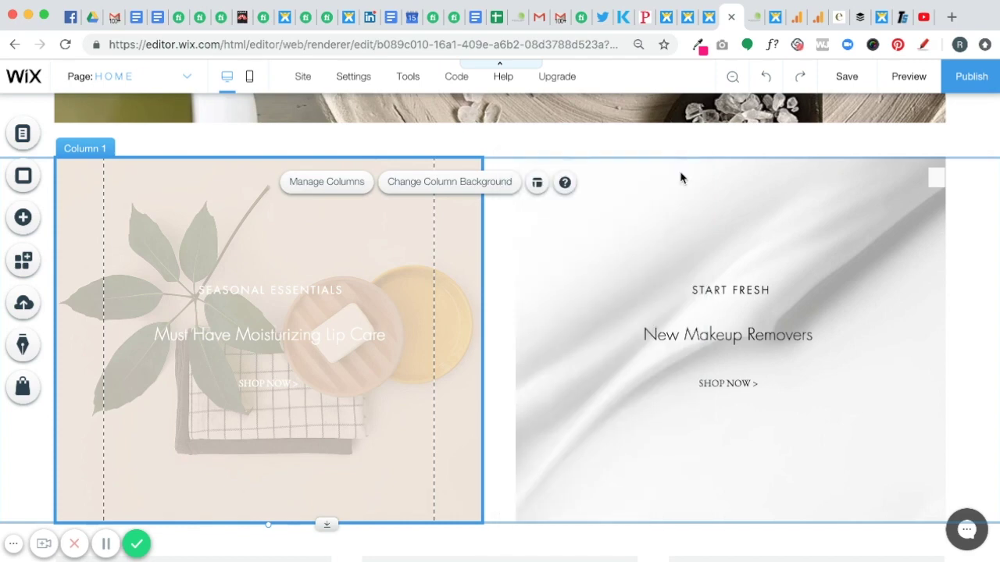
# Change the SEASONAL ESSENTIALS text colour to the dark brown site colour #64564F and close the text settings
pyautogui.click(285, 290)
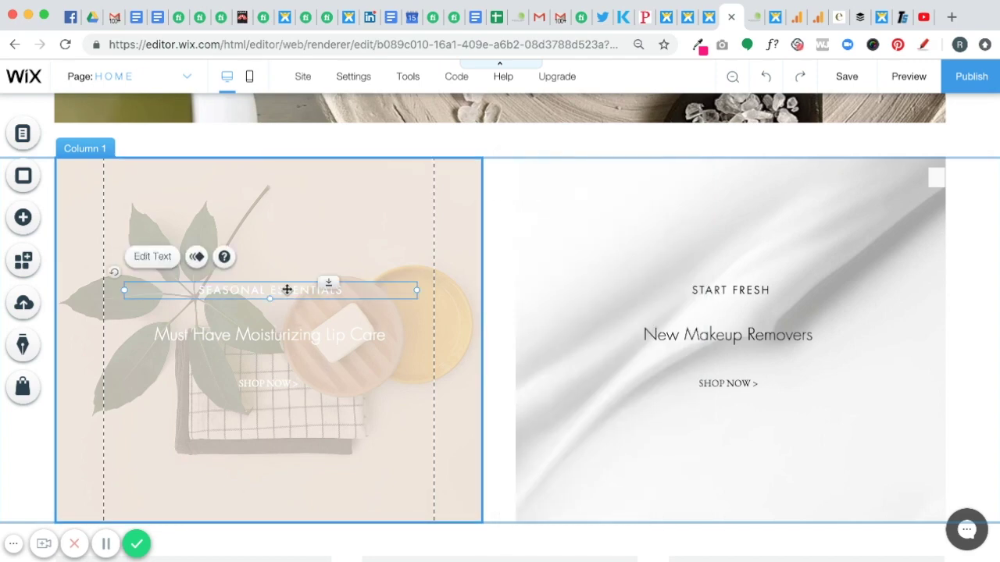
pyautogui.click(151, 257)
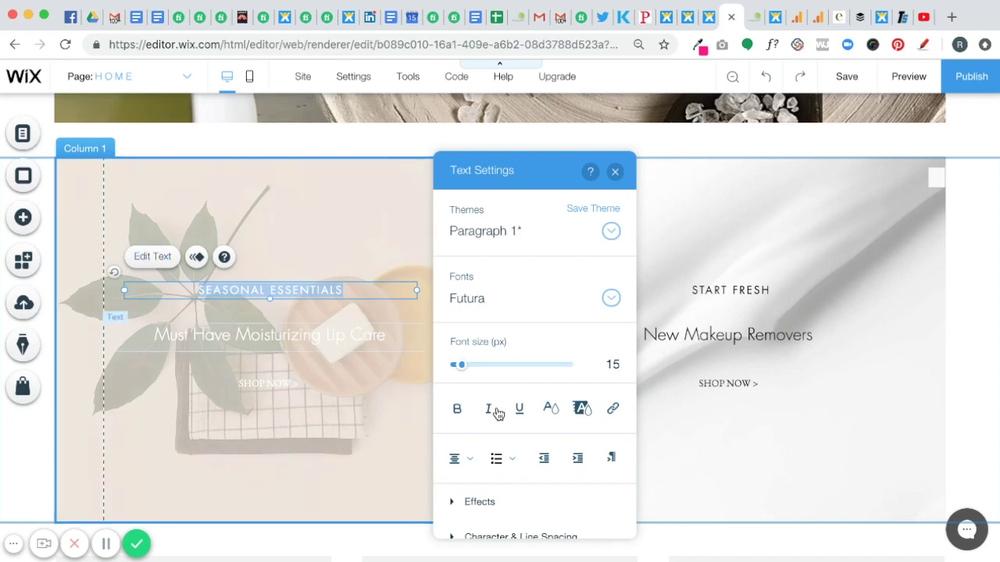
pyautogui.click(551, 408)
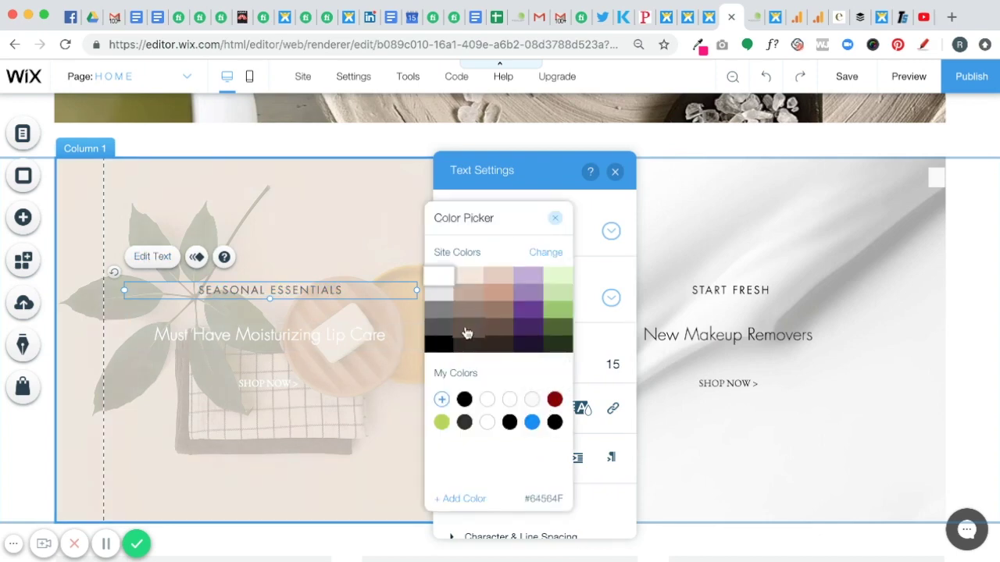
pyautogui.click(467, 334)
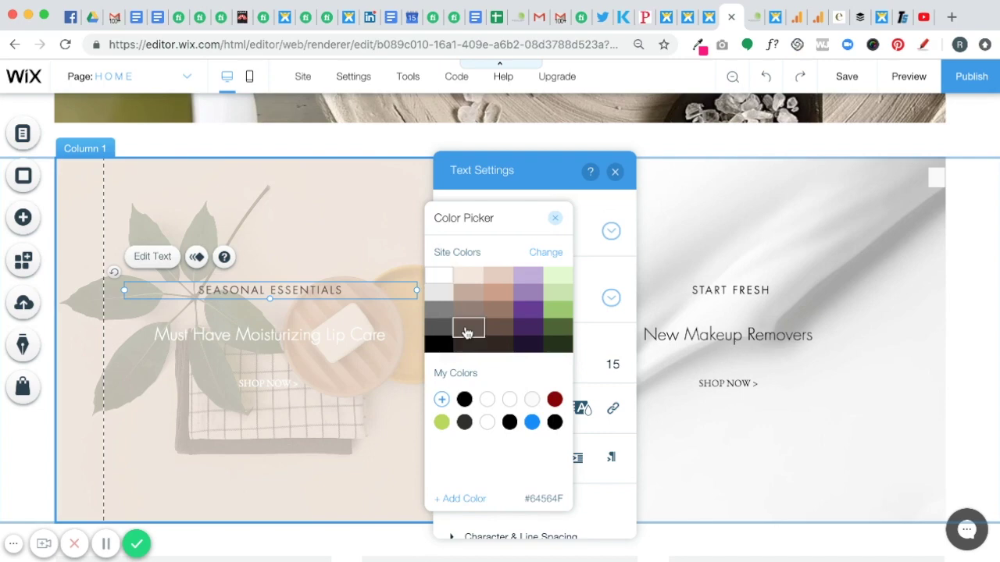
pyautogui.click(555, 219)
pyautogui.click(614, 173)
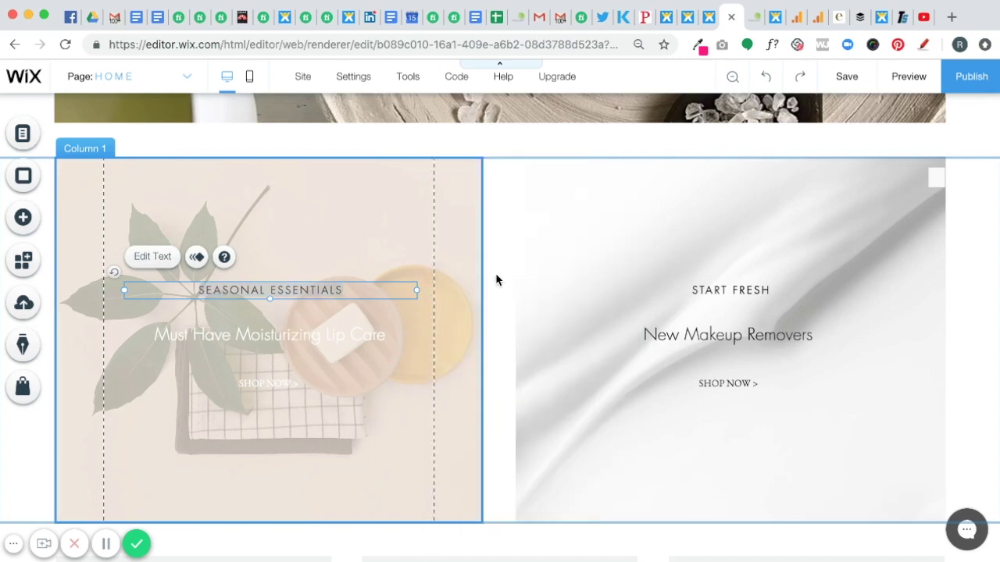
# Recolour the "Must Have Moisturizing Lip Care" heading with the dark brown site colour #64564F and close its text settings
pyautogui.click(296, 336)
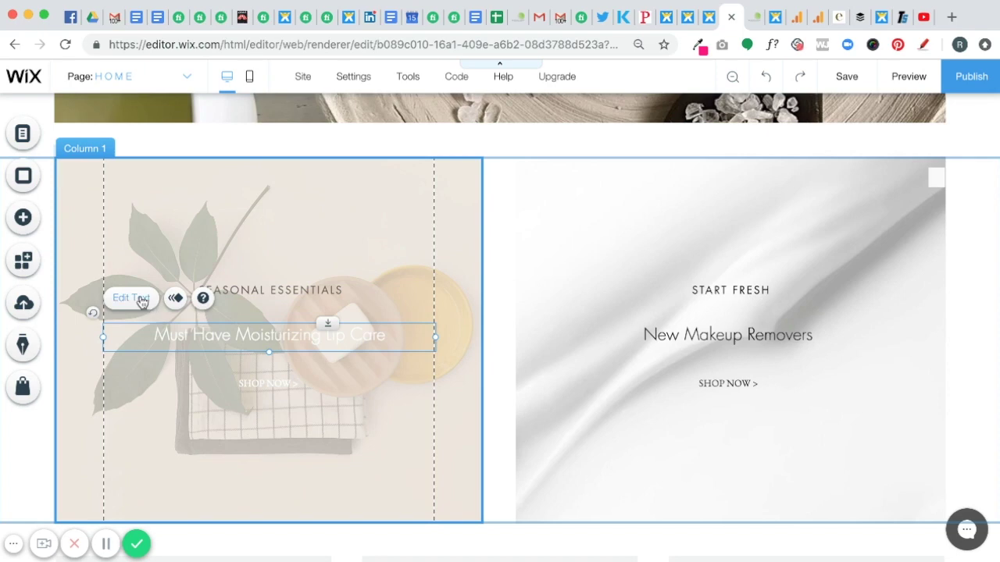
pyautogui.click(140, 299)
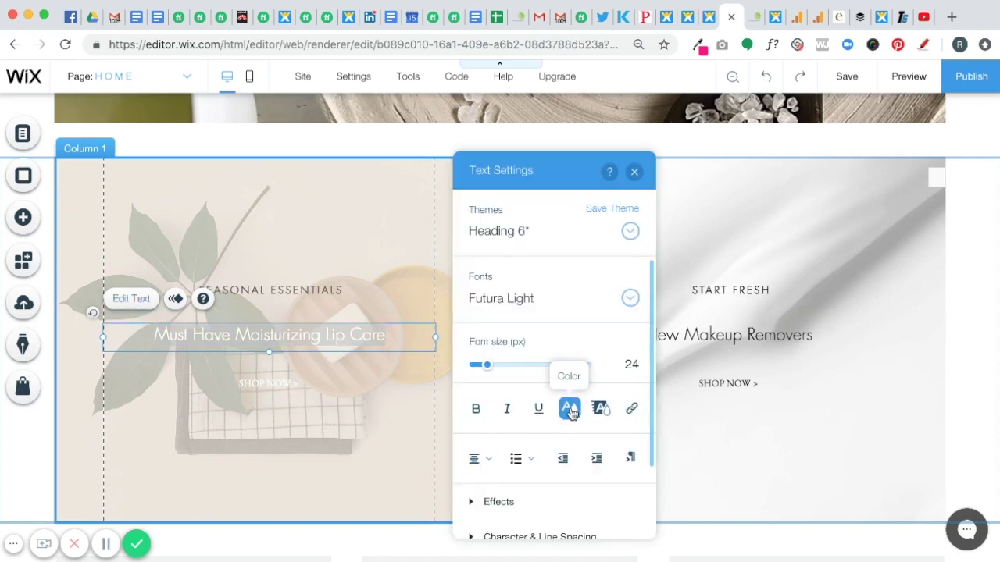
pyautogui.click(570, 408)
pyautogui.click(487, 328)
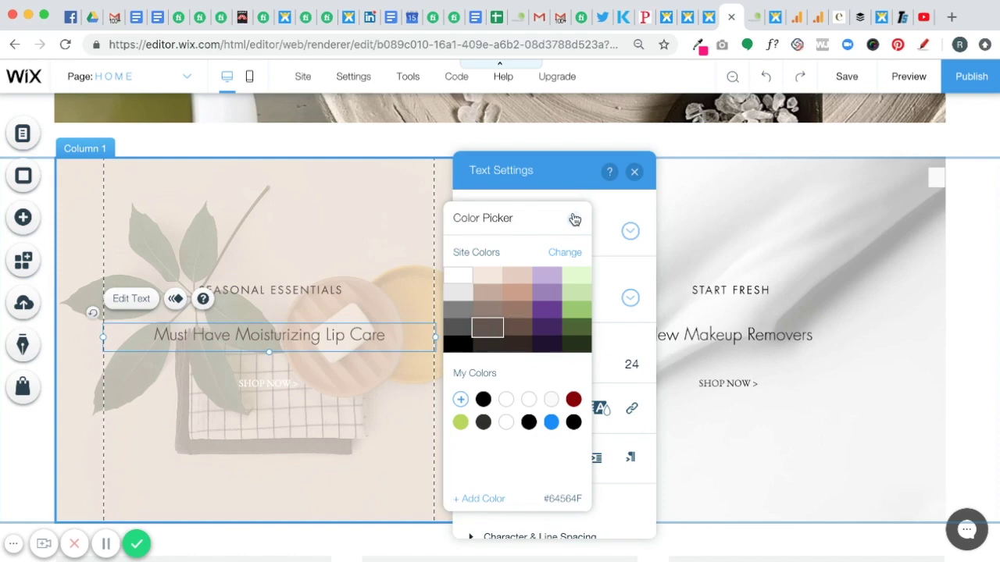
pyautogui.click(574, 219)
pyautogui.click(634, 171)
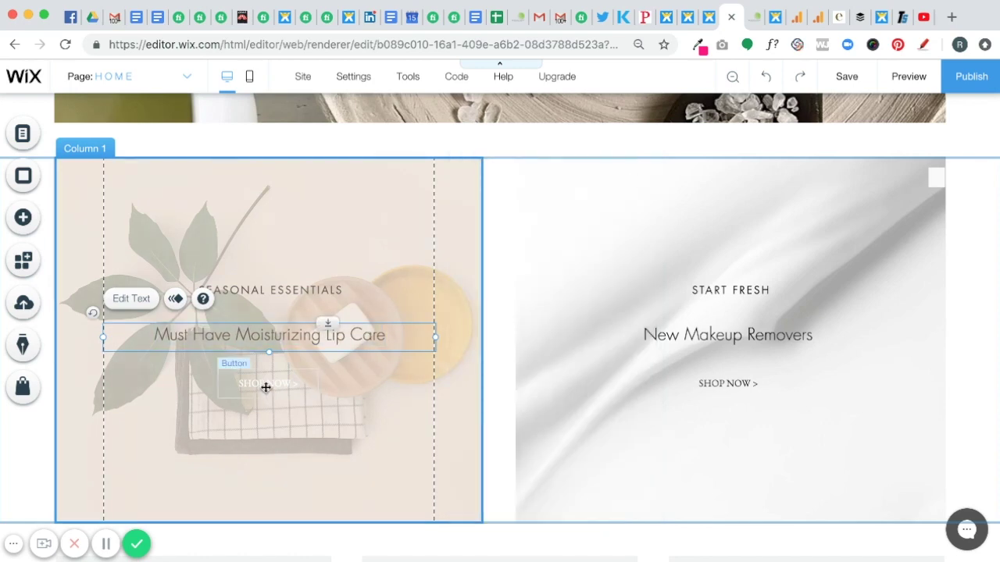
# Select the Seasonal Essentials column and dismiss the Columns & Strips tip so that it is not shown again
pyautogui.click(374, 400)
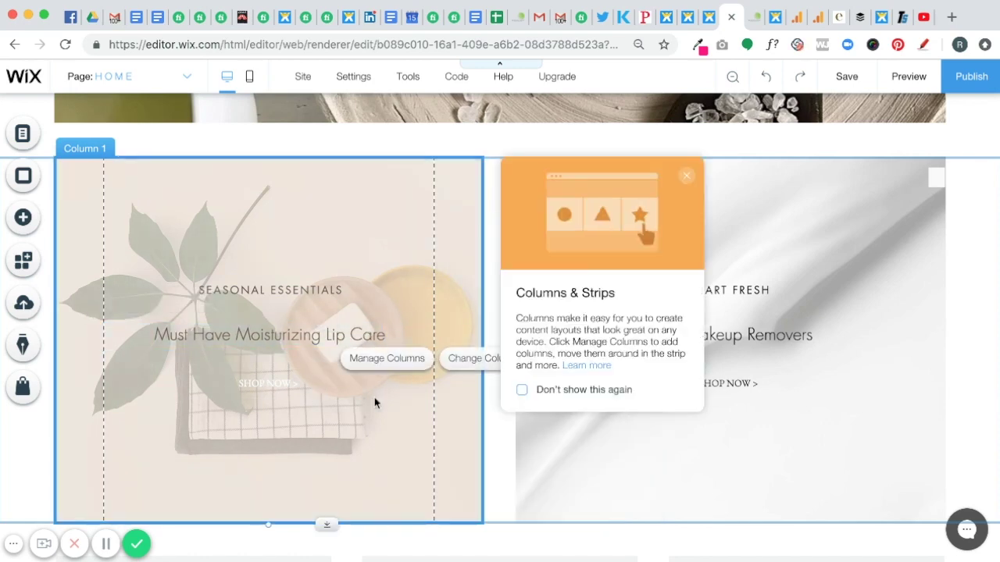
pyautogui.click(523, 392)
pyautogui.click(685, 176)
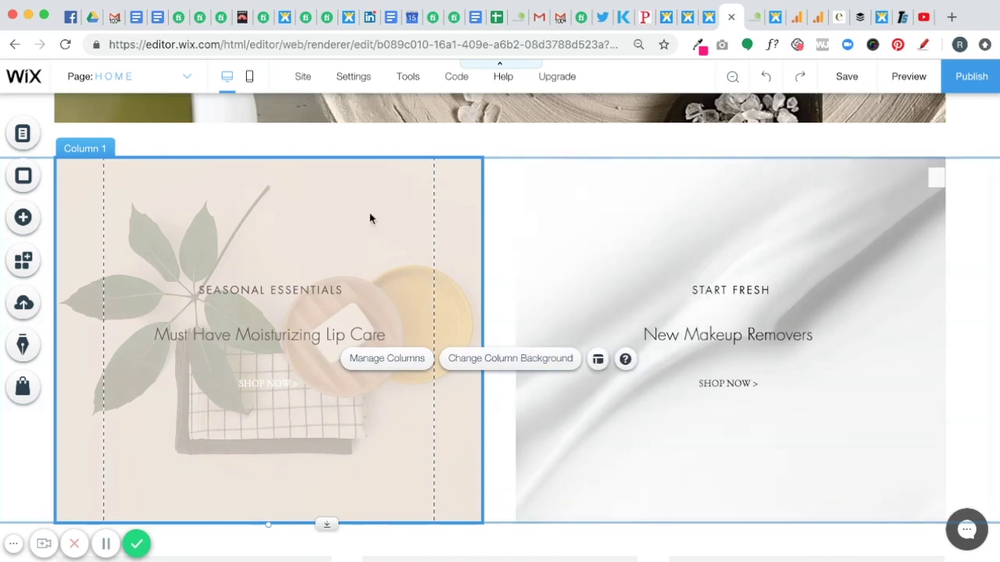
# Browse the elements that can be added to the page and open the full vector art collection
pyautogui.scroll(10, 316, 249)
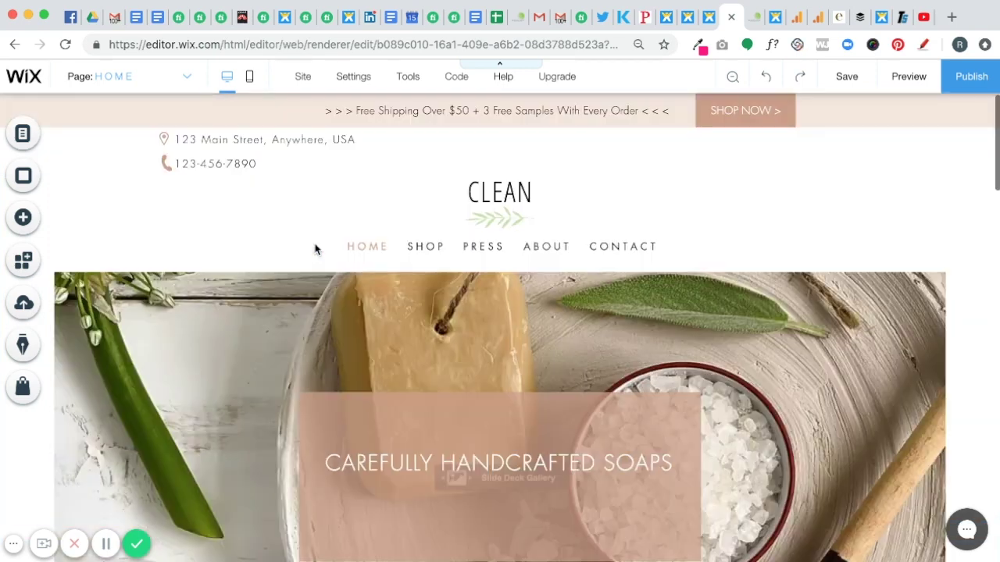
pyautogui.click(24, 220)
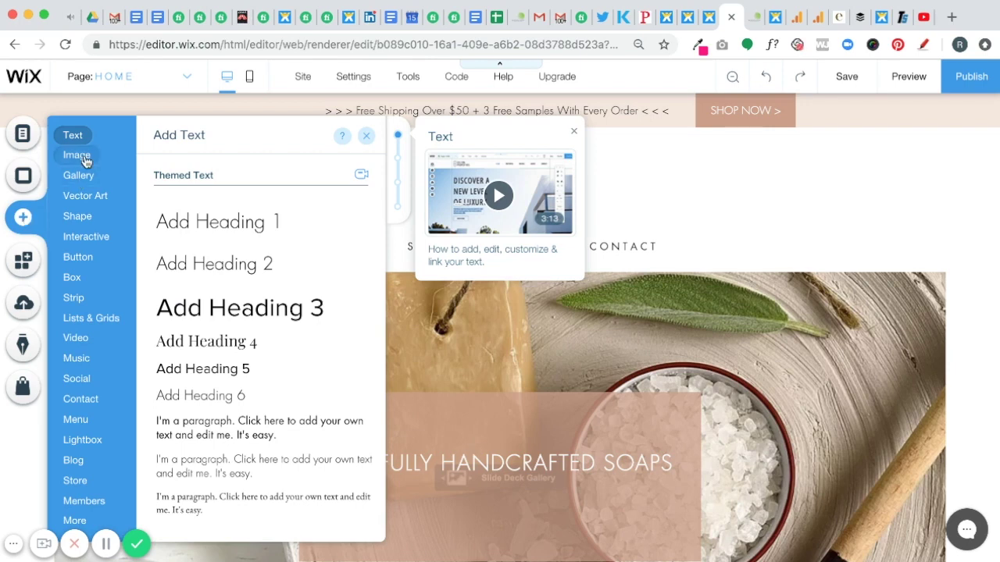
pyautogui.click(88, 238)
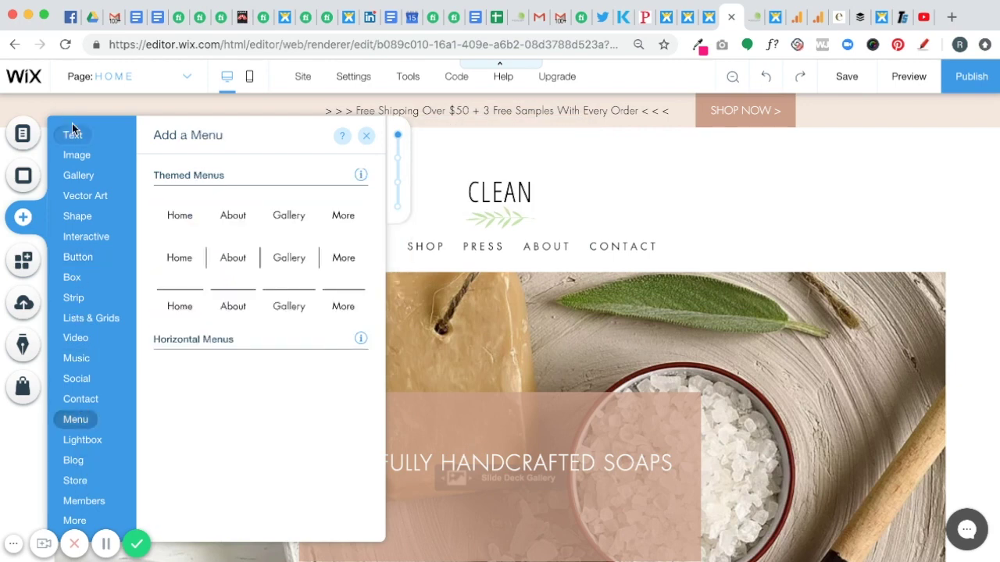
pyautogui.moveTo(80, 197)
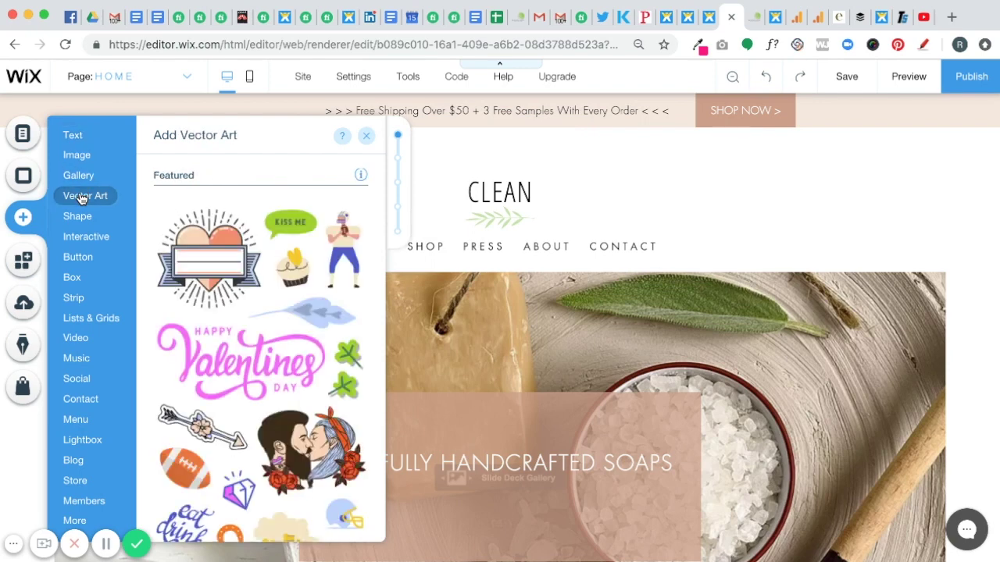
pyautogui.scroll(-5, 275, 367)
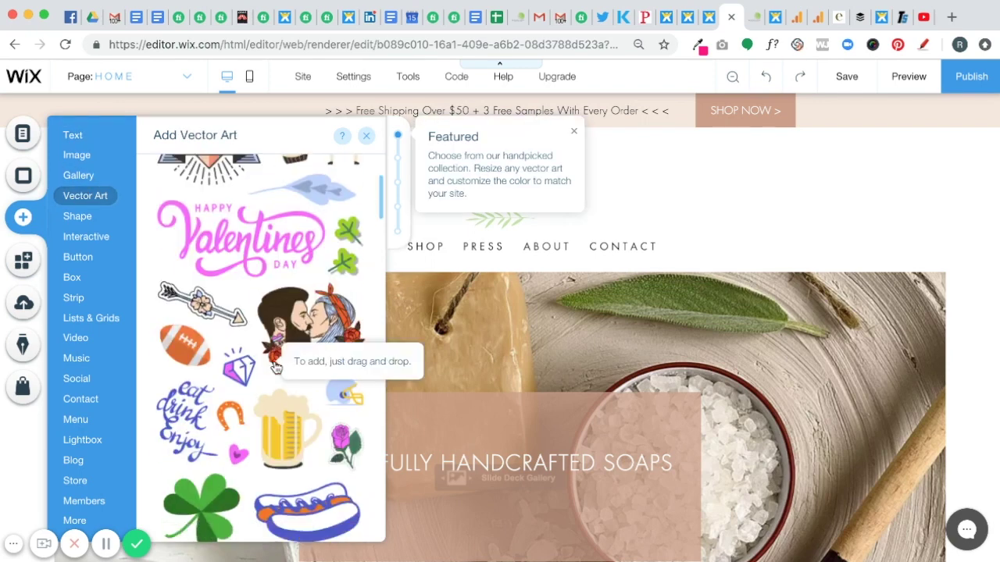
pyautogui.scroll(-1, 275, 367)
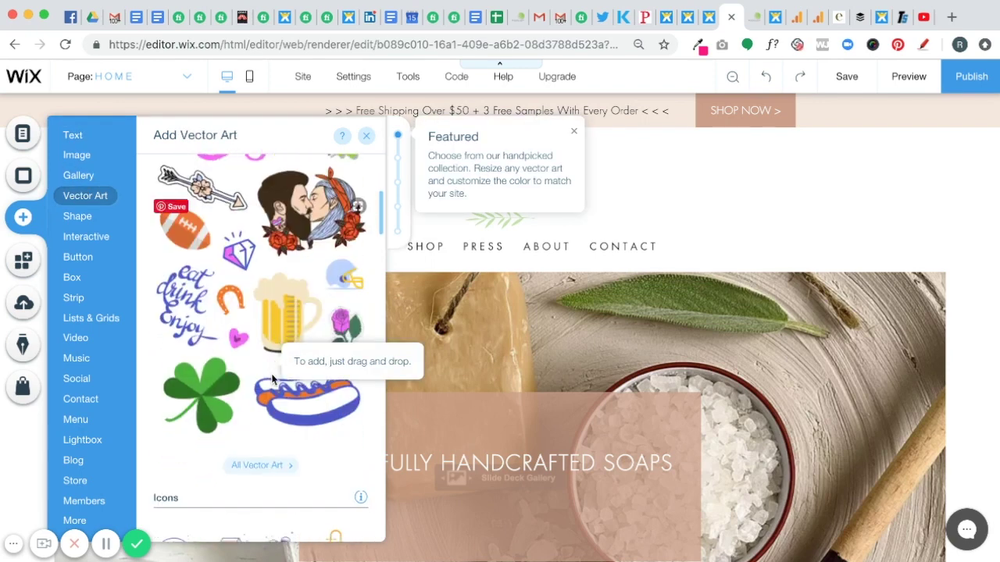
pyautogui.click(260, 467)
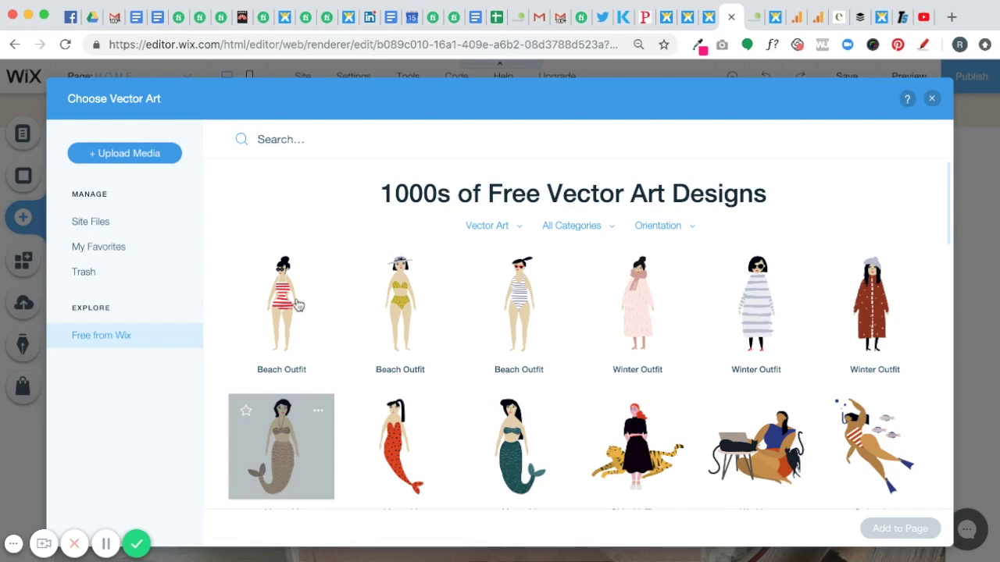
# Search the free vector art for "soap" and add the green Soap dispenser design to the home page
pyautogui.click(271, 139)
pyautogui.write('soap')
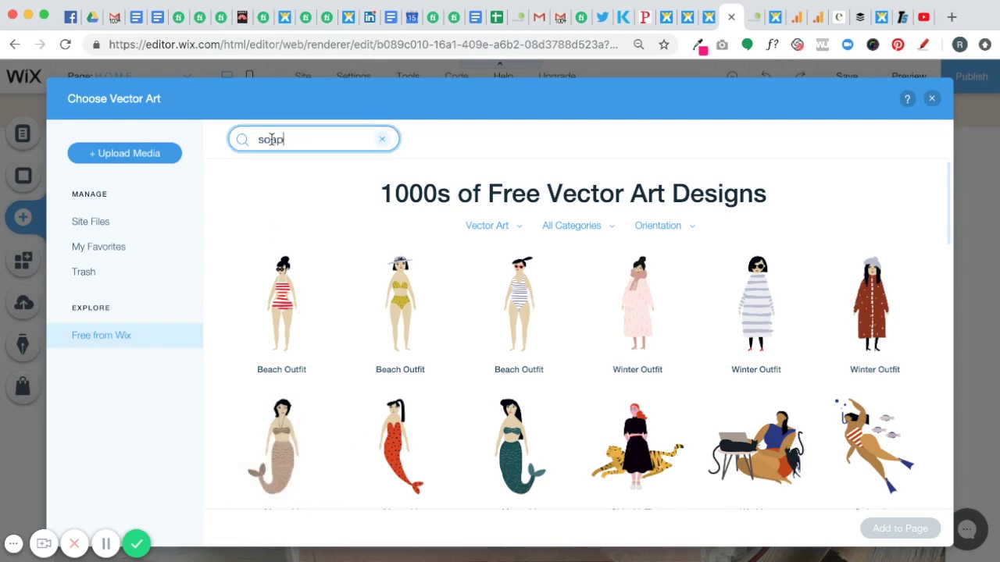
pyautogui.press('Return')
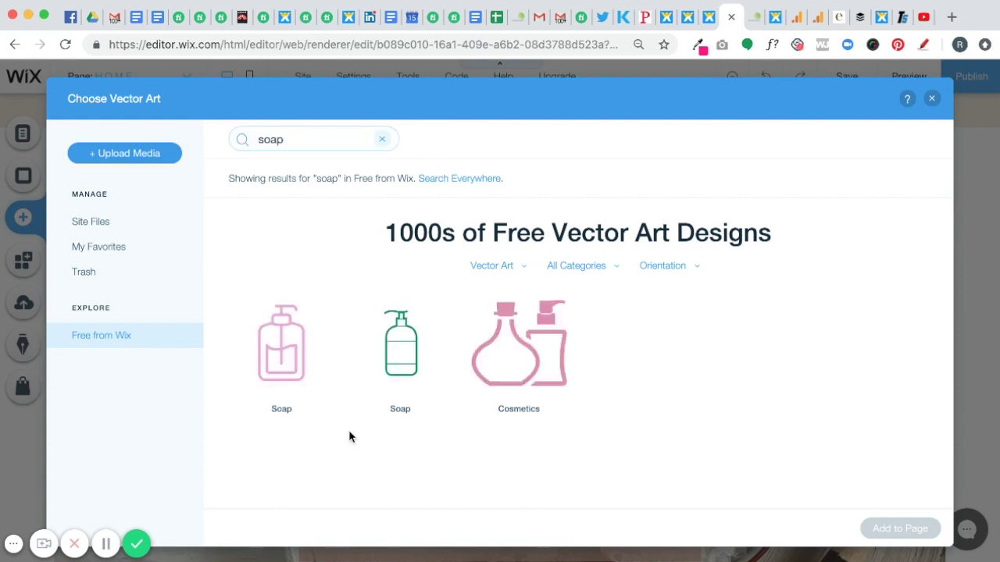
pyautogui.click(402, 349)
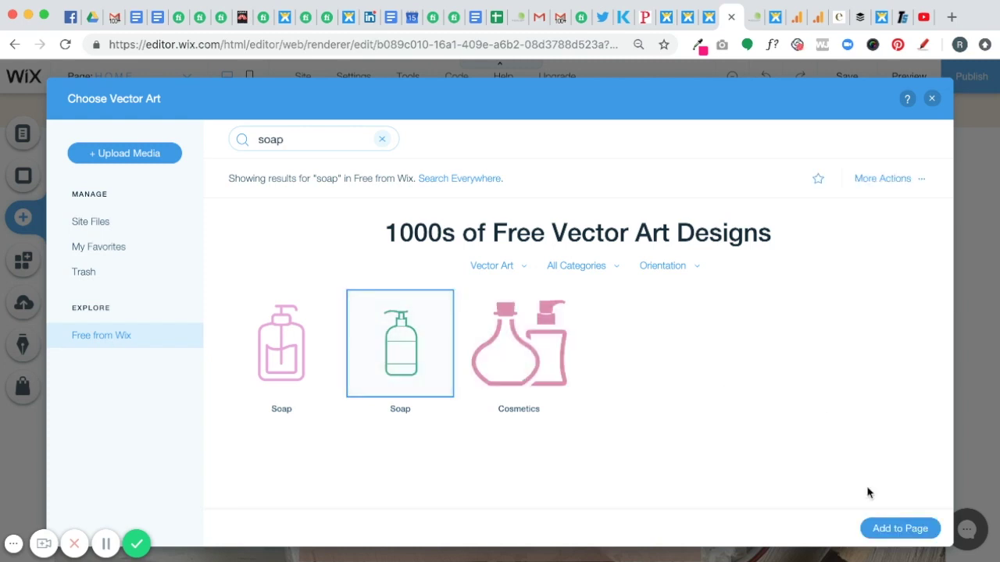
pyautogui.click(887, 533)
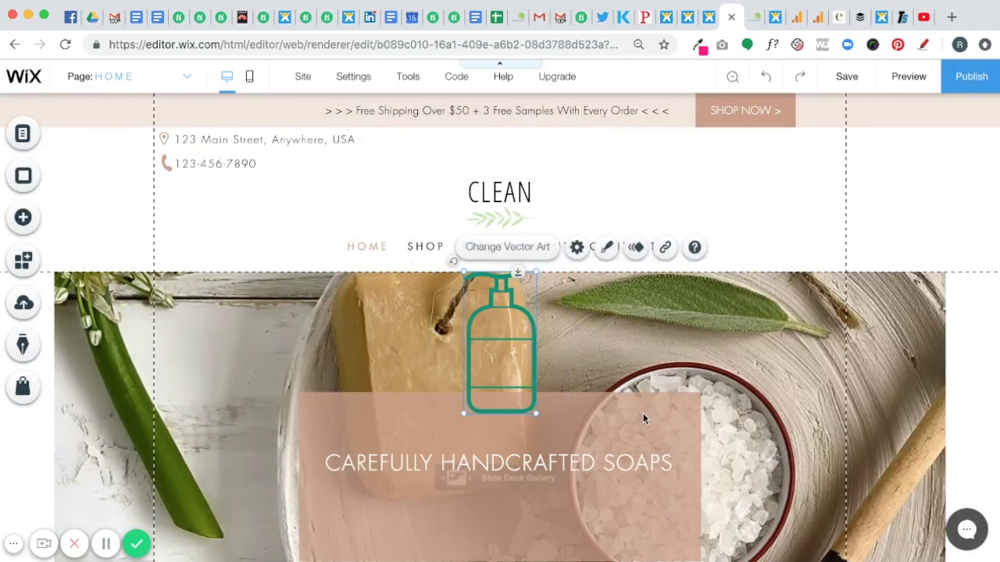
# Move the soap dispenser vector art onto the hero image, between the green leaf and the bowl of salt
pyautogui.moveTo(497, 341); pyautogui.dragTo(780, 205)
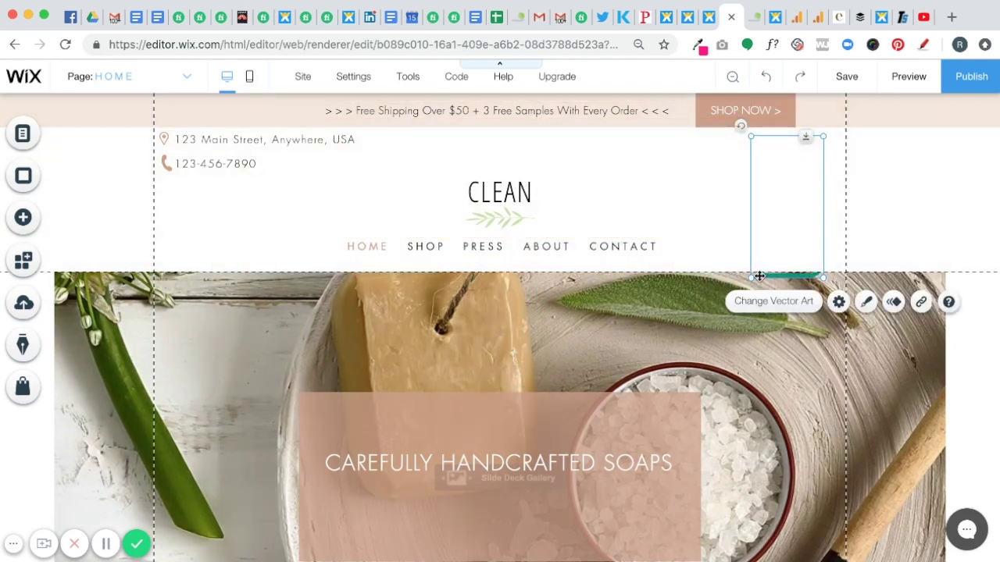
pyautogui.moveTo(752, 265); pyautogui.dragTo(751, 434)
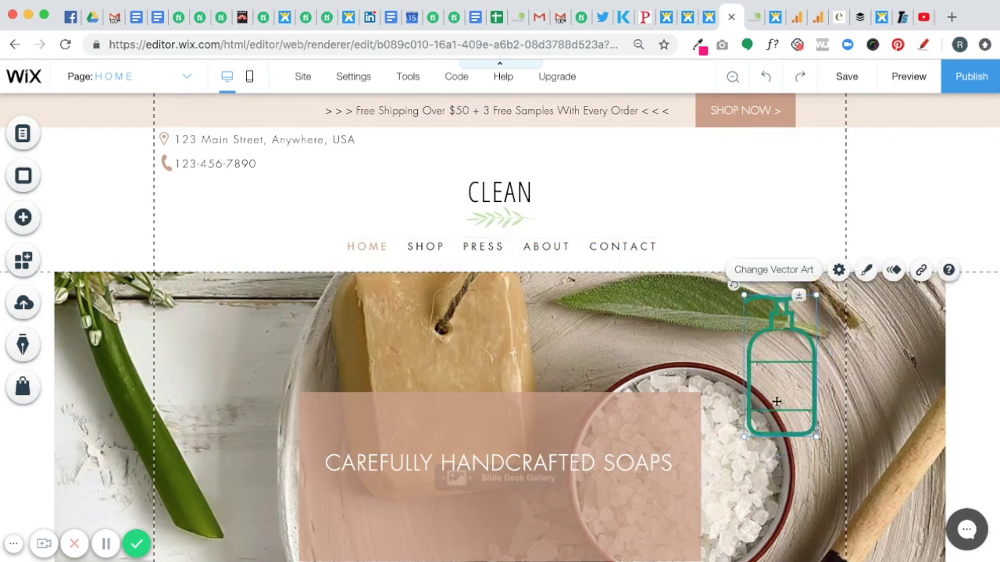
# Recolour the soap dispenser vector art with the dark brown site colour #64564F and close its design settings
pyautogui.click(867, 275)
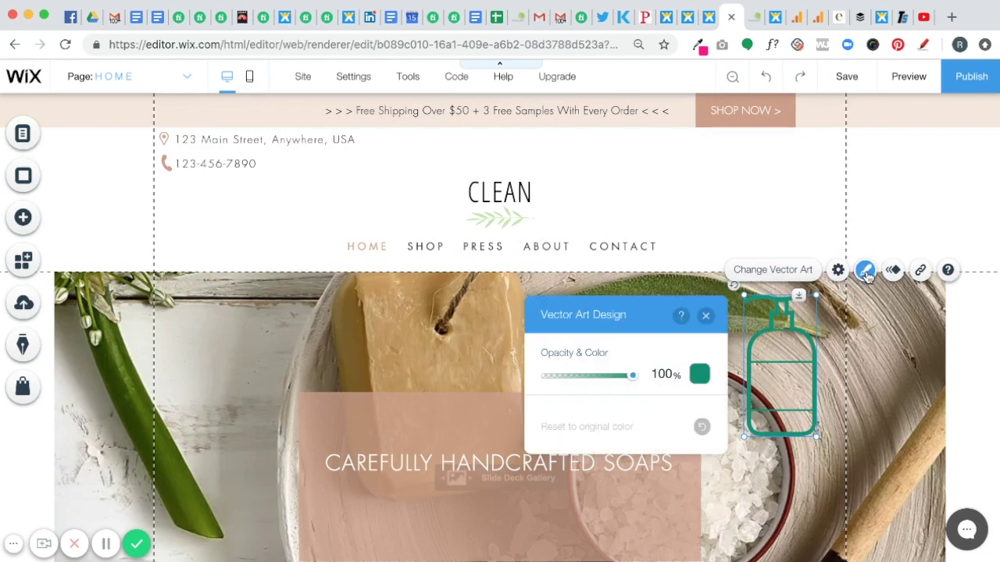
pyautogui.click(700, 377)
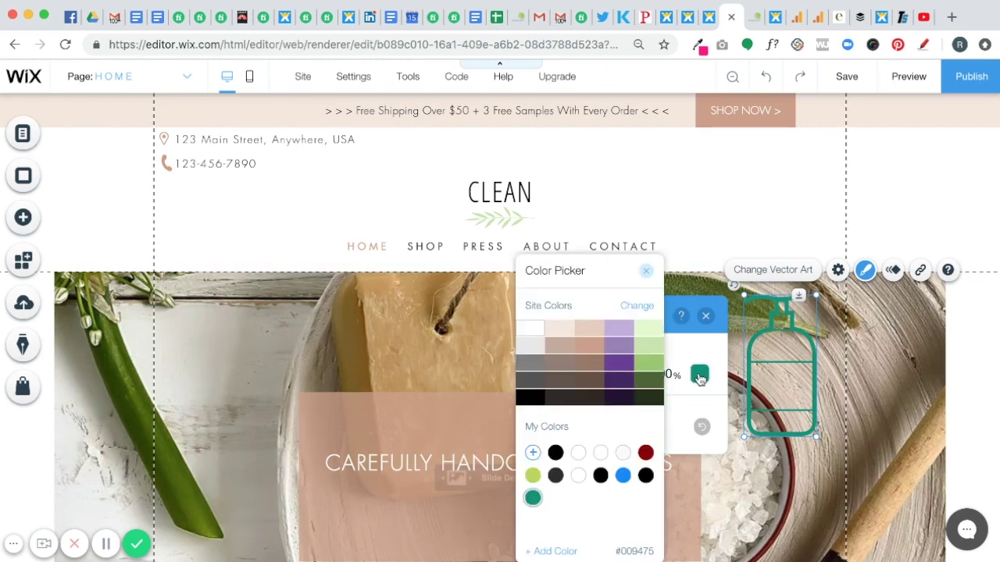
pyautogui.click(596, 400)
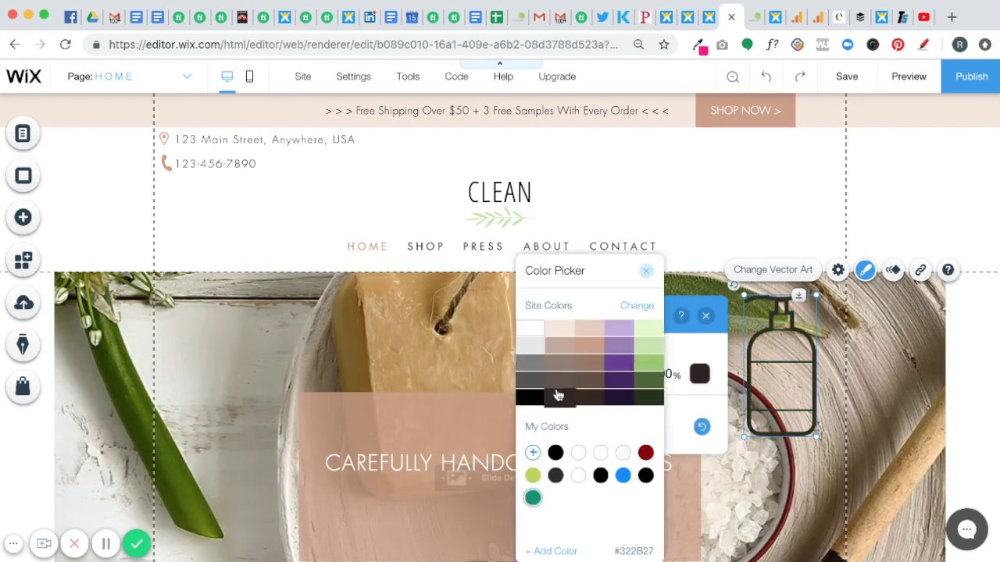
pyautogui.click(557, 388)
pyautogui.click(577, 368)
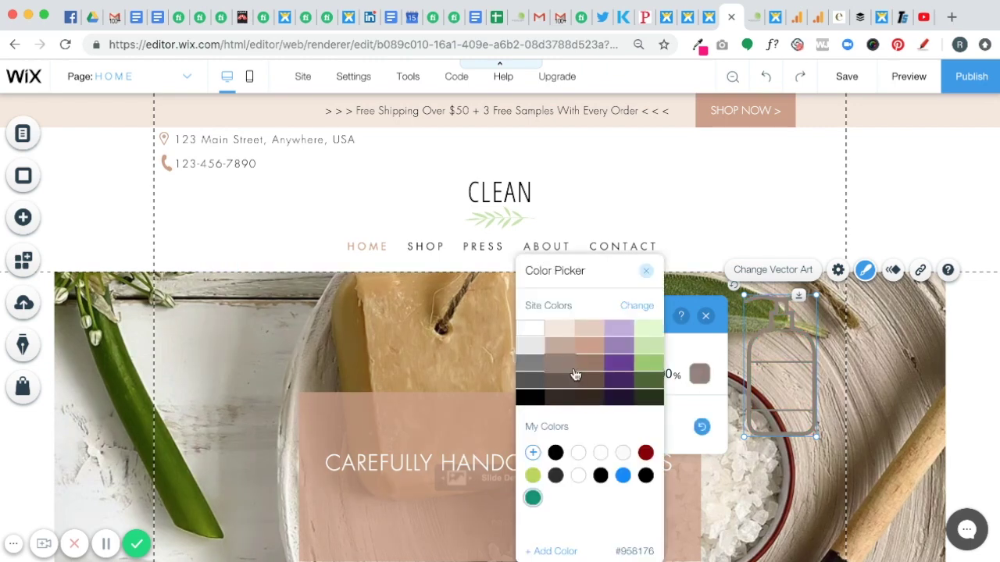
pyautogui.click(562, 372)
pyautogui.click(646, 272)
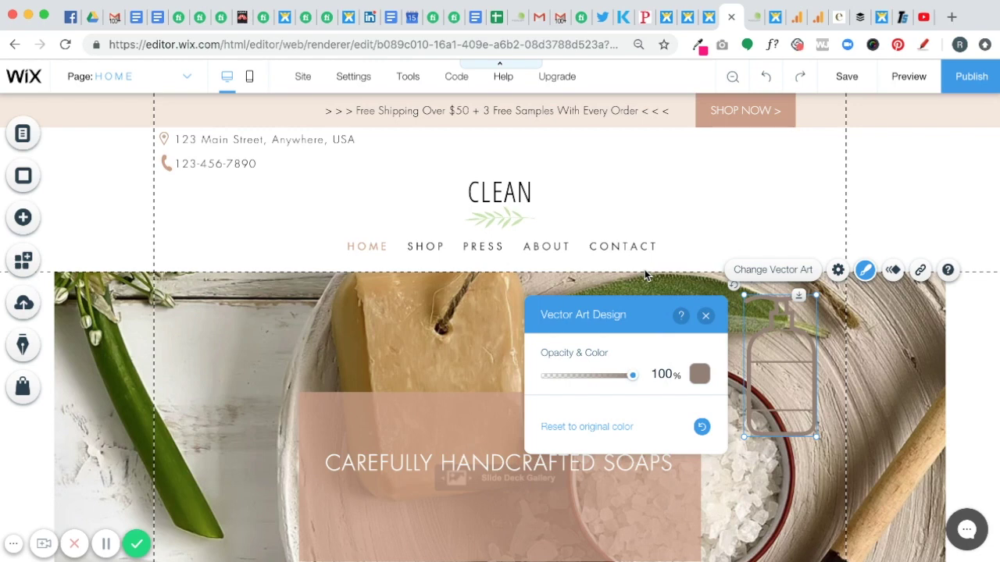
pyautogui.click(700, 377)
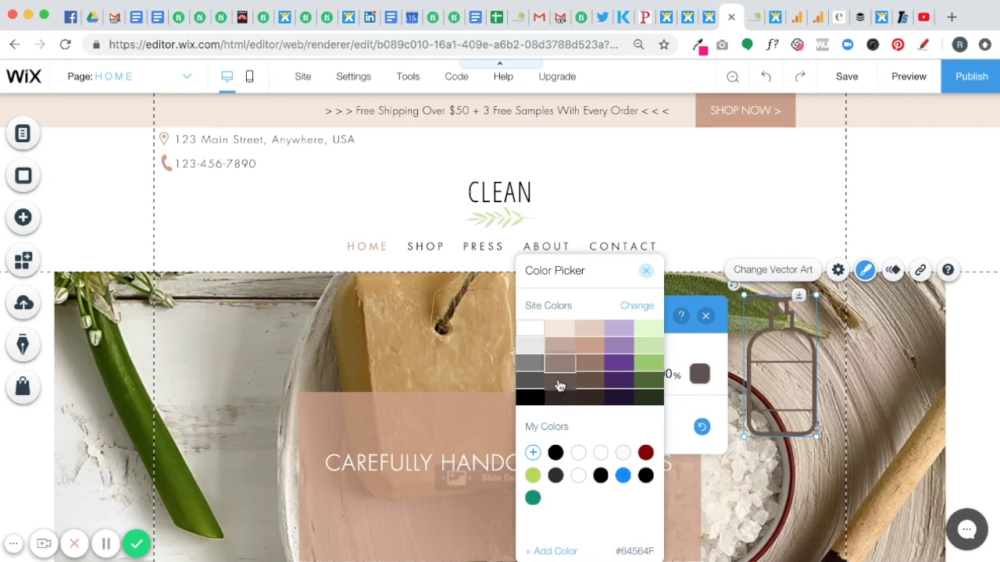
pyautogui.click(646, 271)
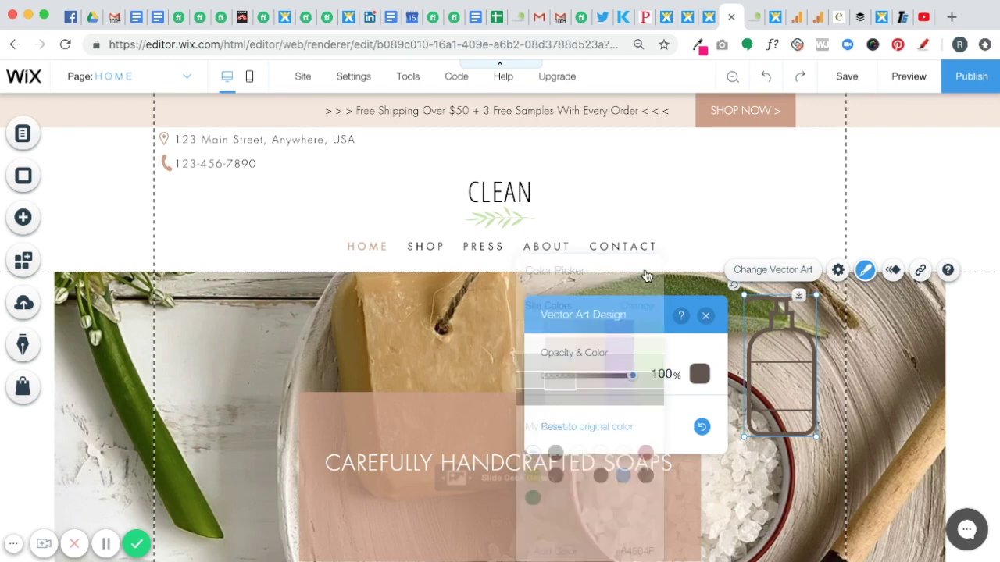
pyautogui.click(705, 316)
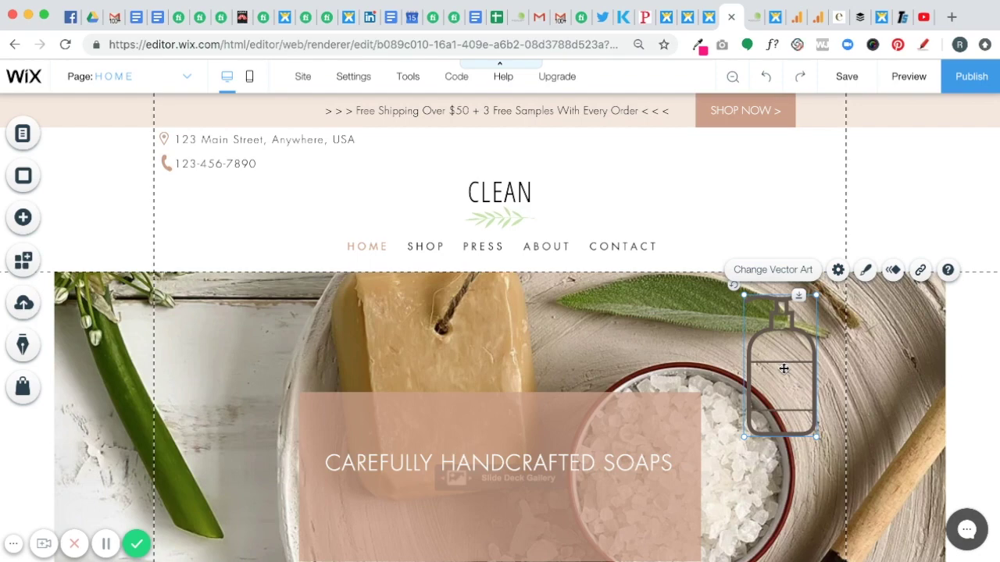
# Browse the shapes, buttons and strips that can be added to the page, closing the element collection without adding any
pyautogui.click(23, 220)
pyautogui.click(74, 218)
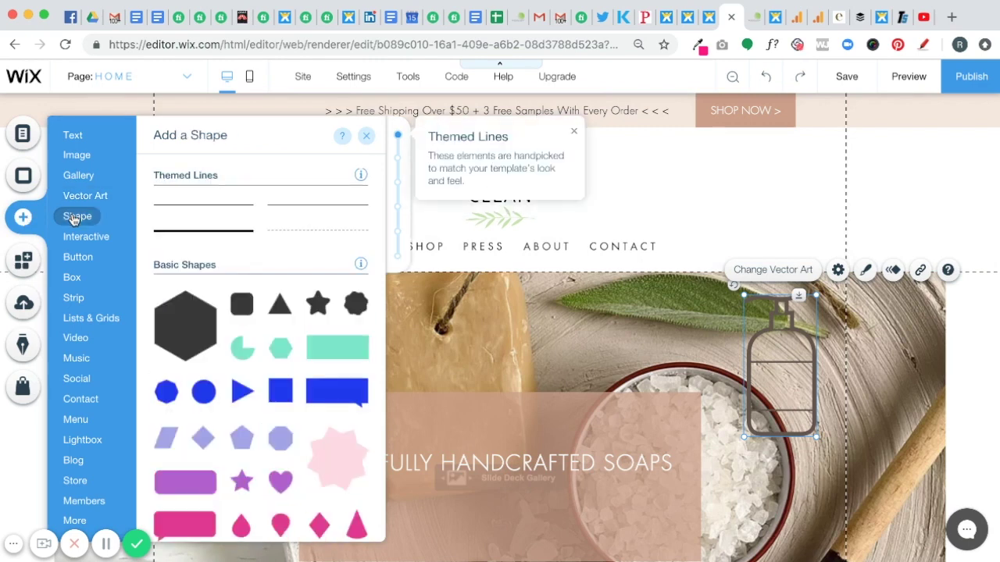
pyautogui.click(73, 257)
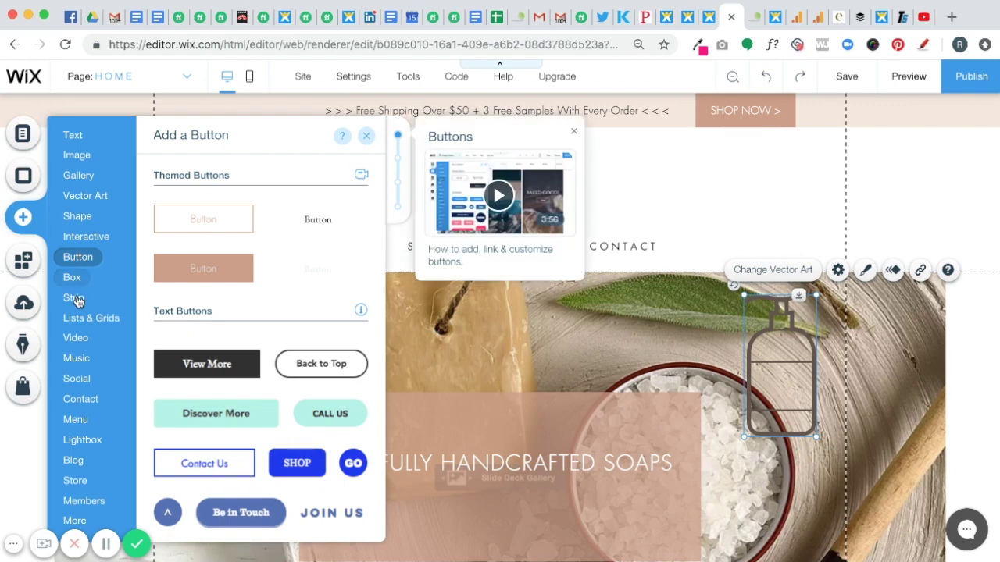
pyautogui.click(74, 299)
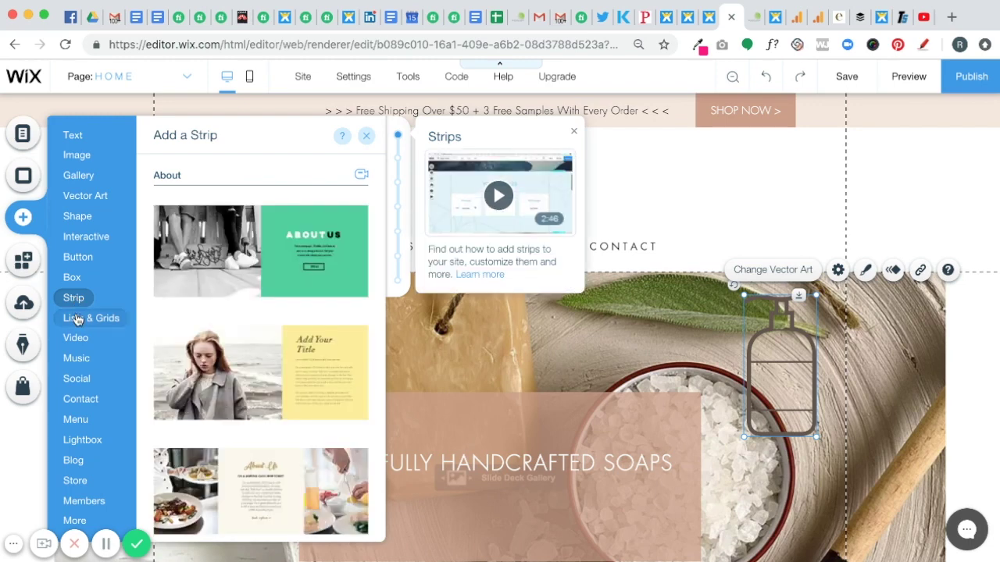
pyautogui.click(76, 357)
pyautogui.moveTo(24, 219)
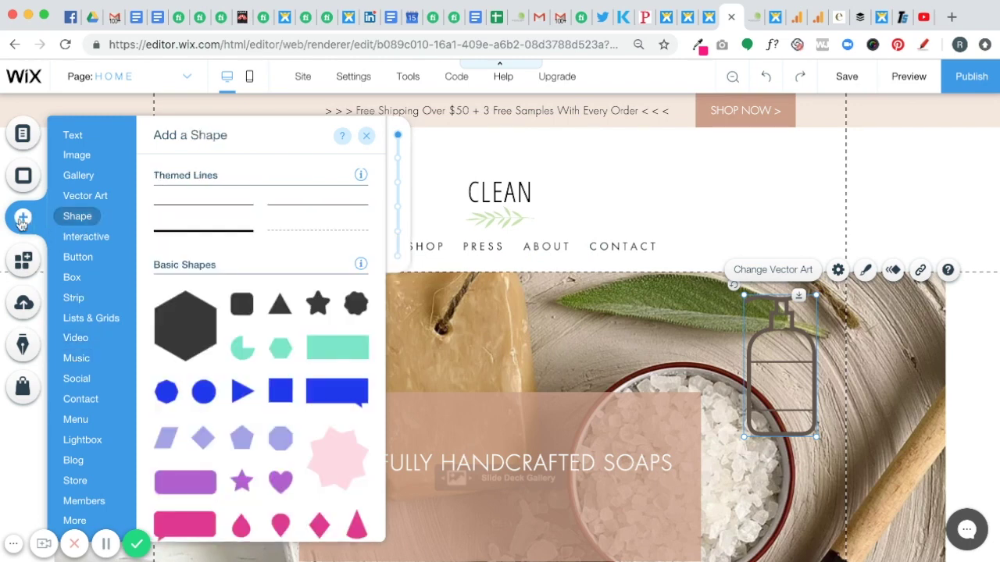
pyautogui.click(366, 136)
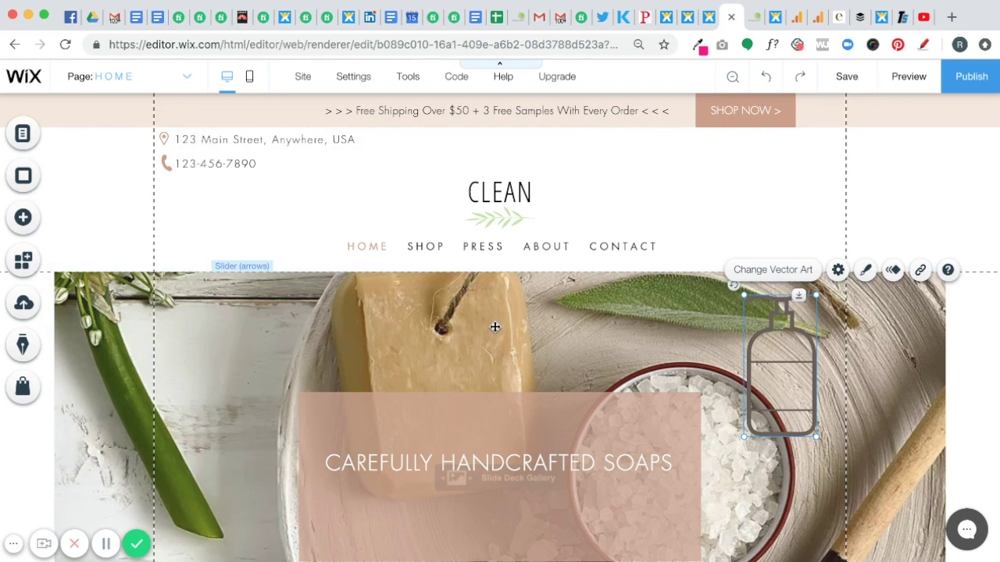